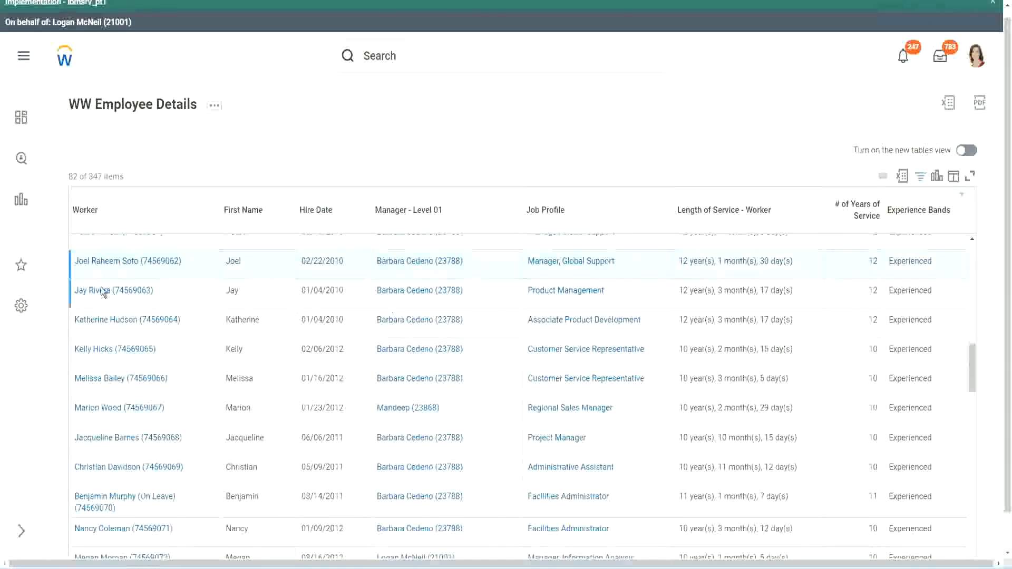
Step: Examine the length of service and the number of years of service in the Manager, Global Support worker's row
mouse_move(107, 266)
double_click(682, 260)
double_click(719, 260)
double_click(765, 261)
left_click(846, 271)
double_click(846, 270)
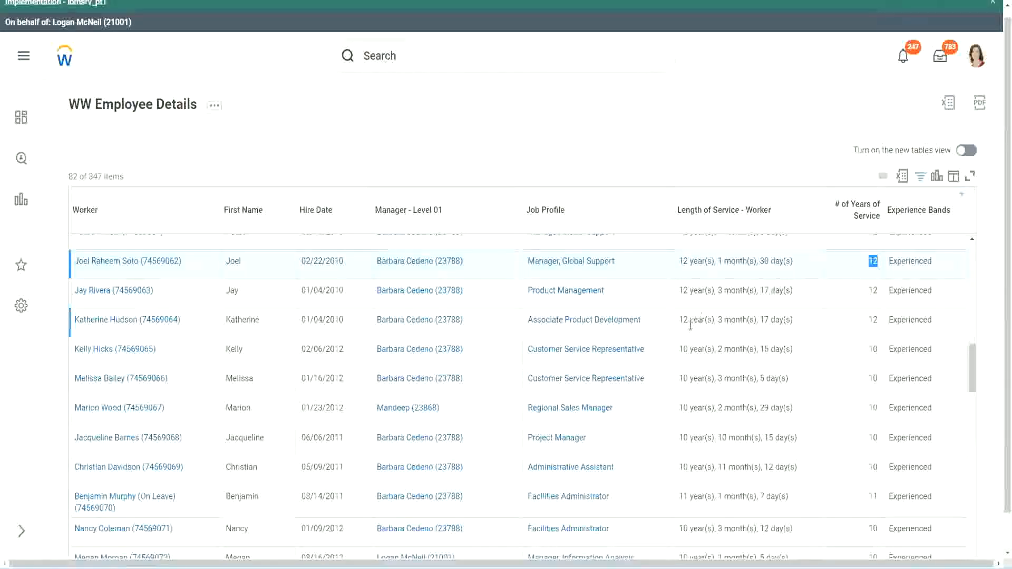
Step: Compare the Administrative Assistant worker's length of service with the number of years, using the Manager, Global Support row as reference
left_click(695, 467)
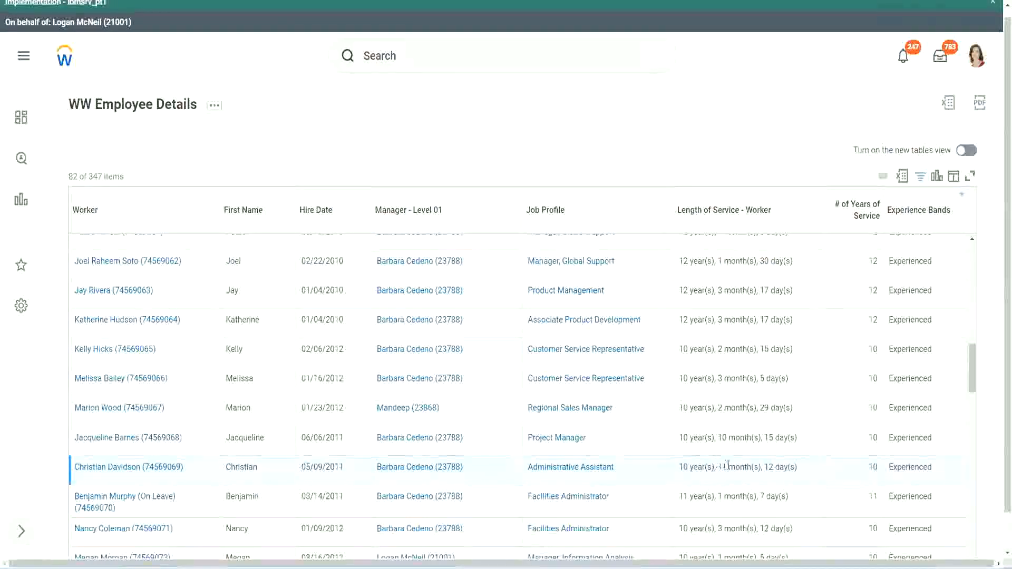
left_click_drag(718, 467, 774, 467)
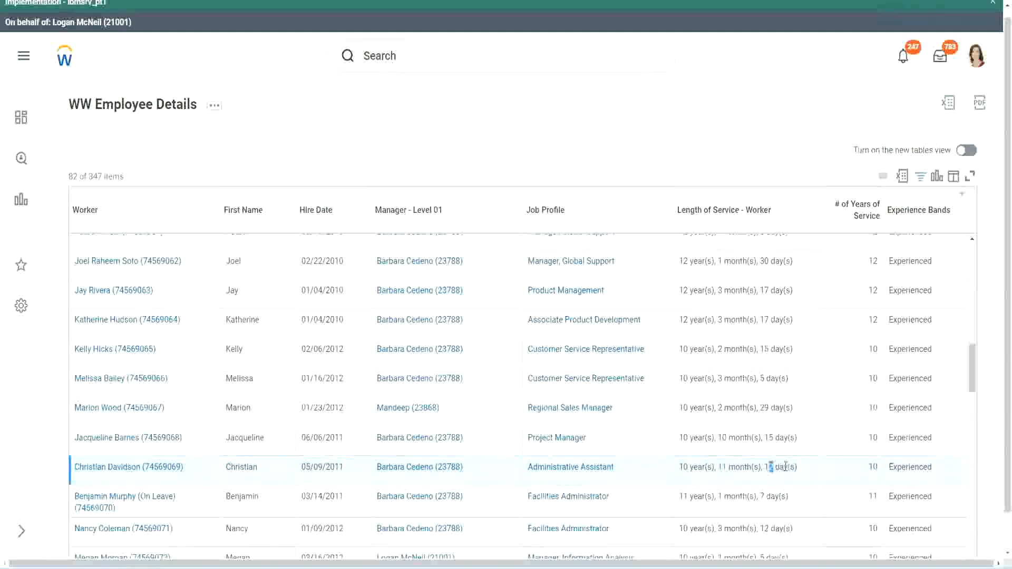
left_click(785, 467)
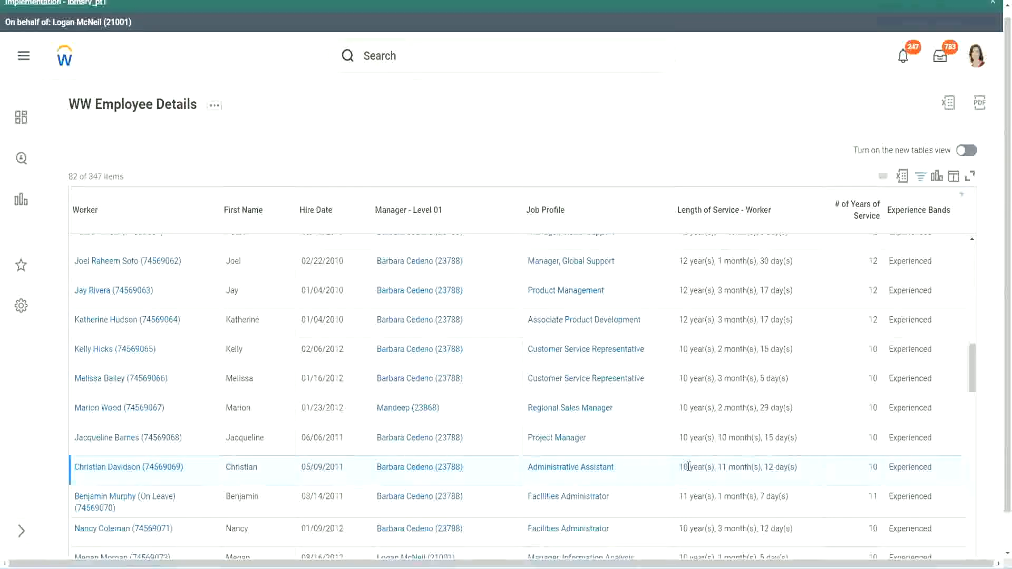
double_click(872, 467)
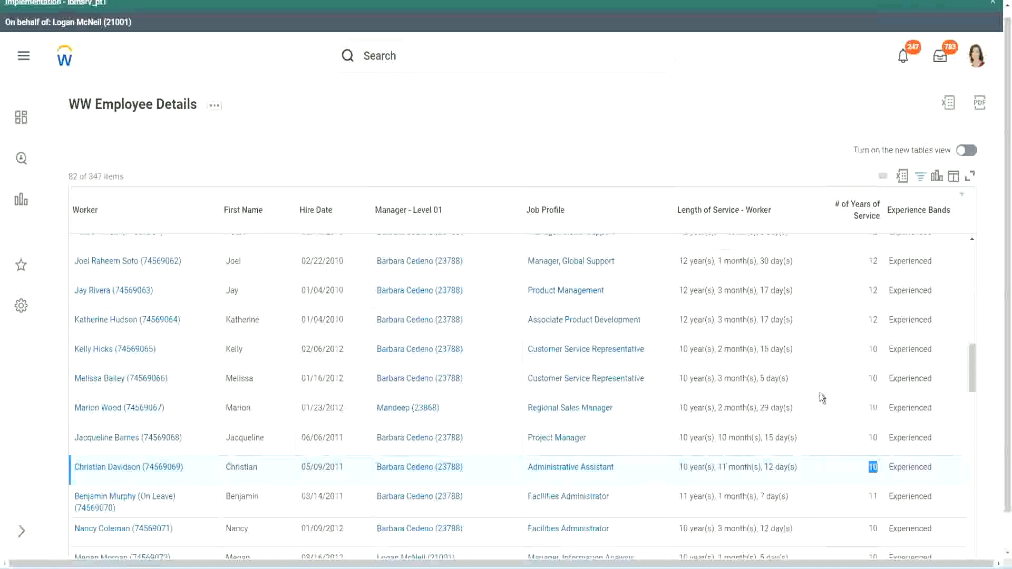
left_click(871, 330)
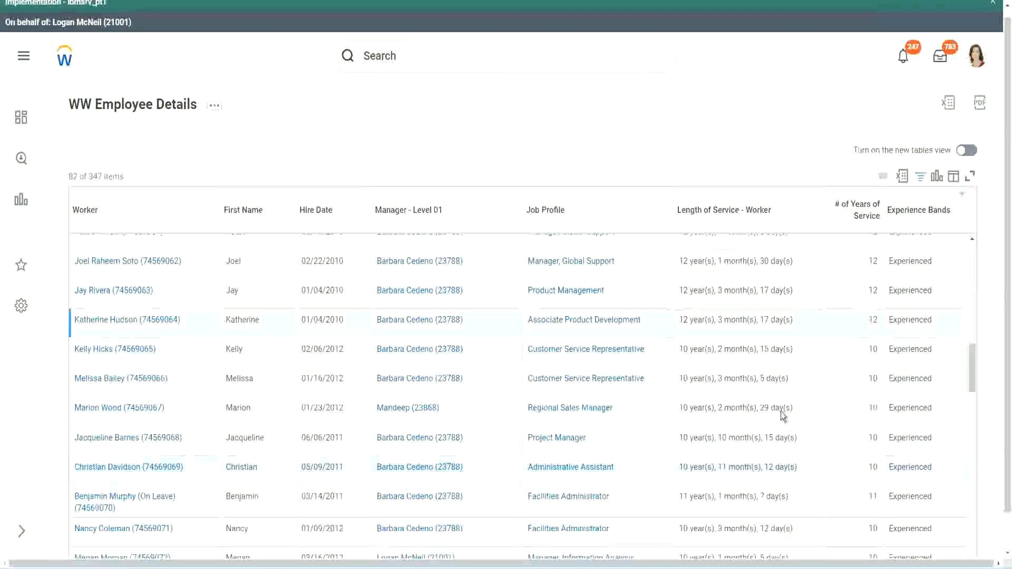
double_click(685, 466)
left_click(764, 466)
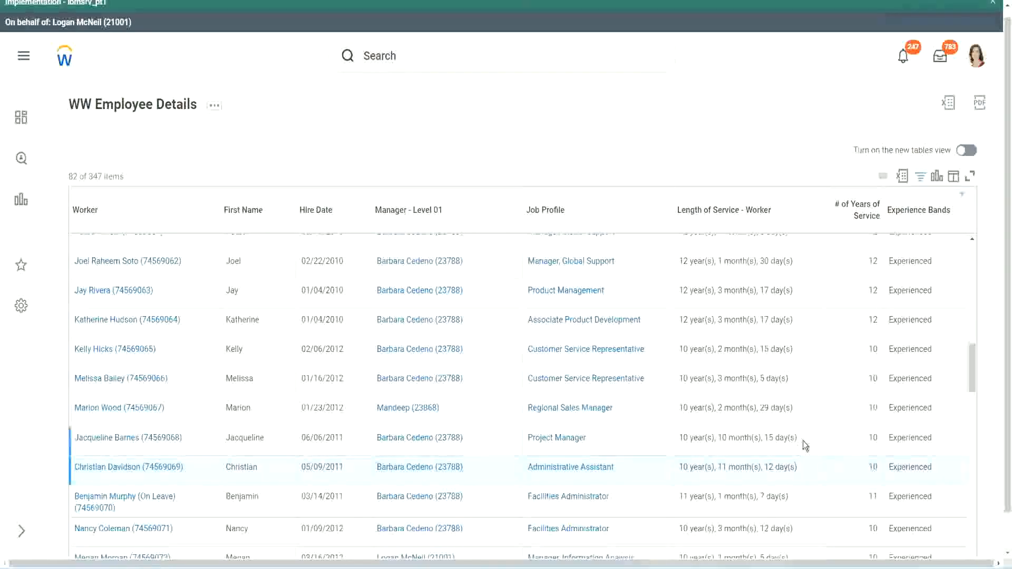
double_click(872, 260)
left_click_drag(679, 262, 793, 256)
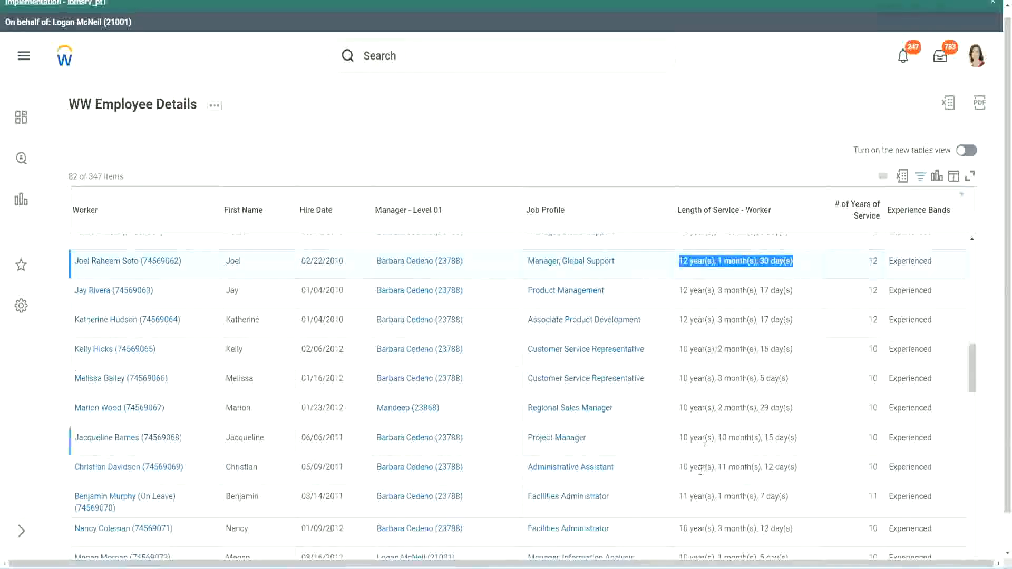
left_click(788, 467)
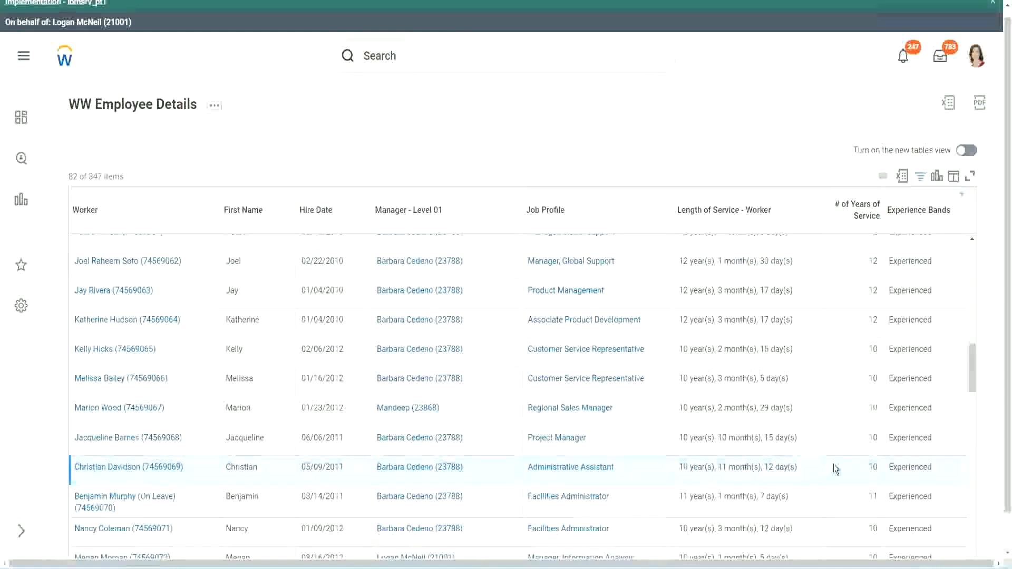
double_click(870, 467)
left_click(834, 469)
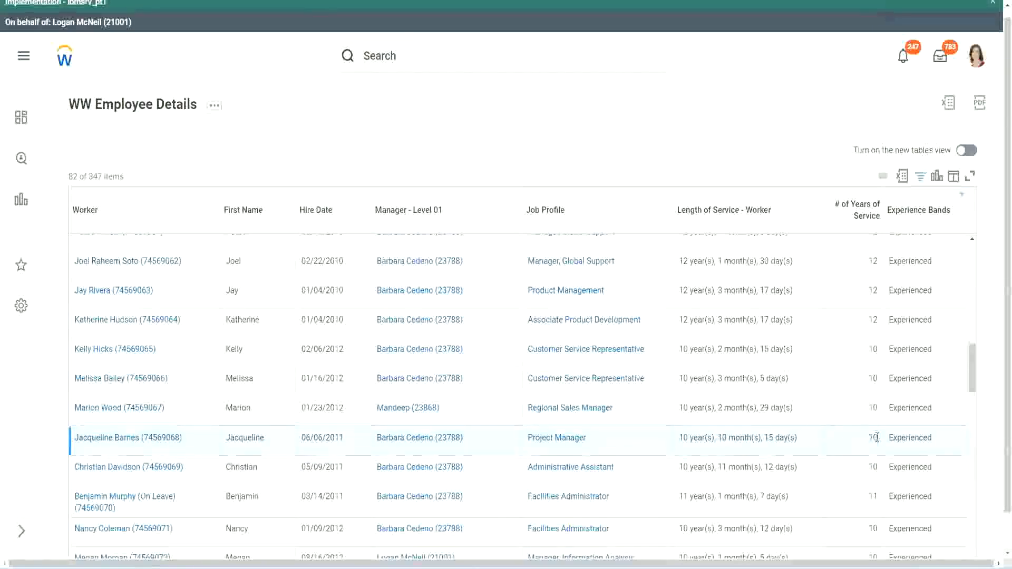
Step: Check the Project Manager worker's number of years of service against the months in the length of service
mouse_move(868, 437)
left_mouse_down()
mouse_move(877, 438)
mouse_move(867, 437)
left_mouse_up()
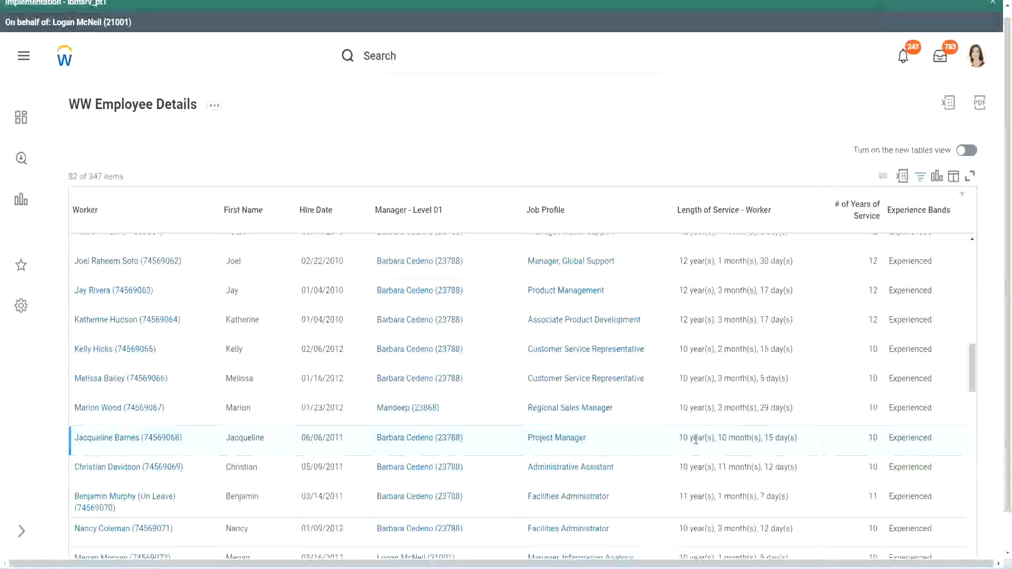
double_click(723, 438)
left_click(756, 438)
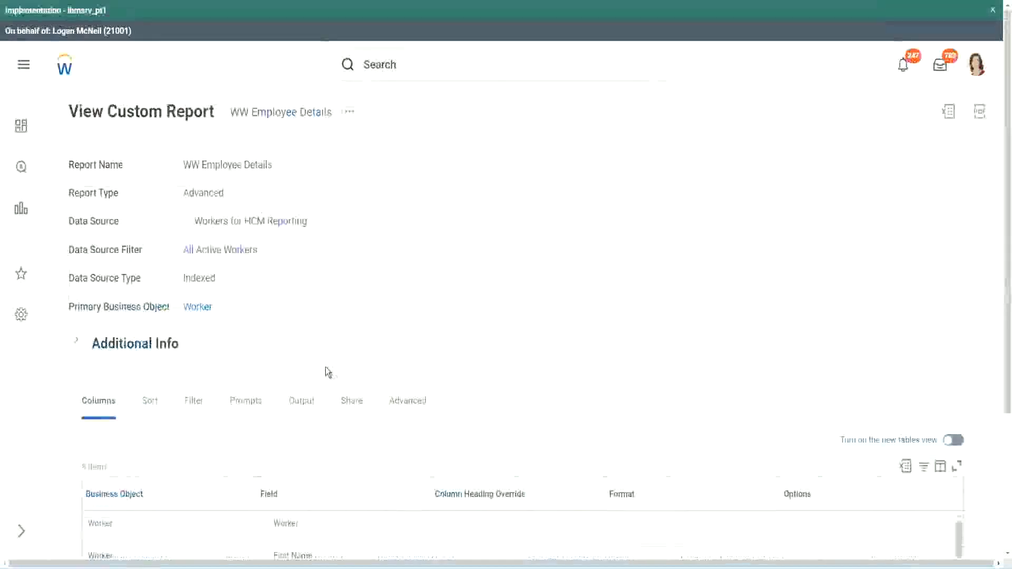
Step: Open the report field CF-WW-Eval Exp-Derive Experience Bands from Years of Service in a new tab and review its conditions and return values
scroll(327, 369, "down", 5)
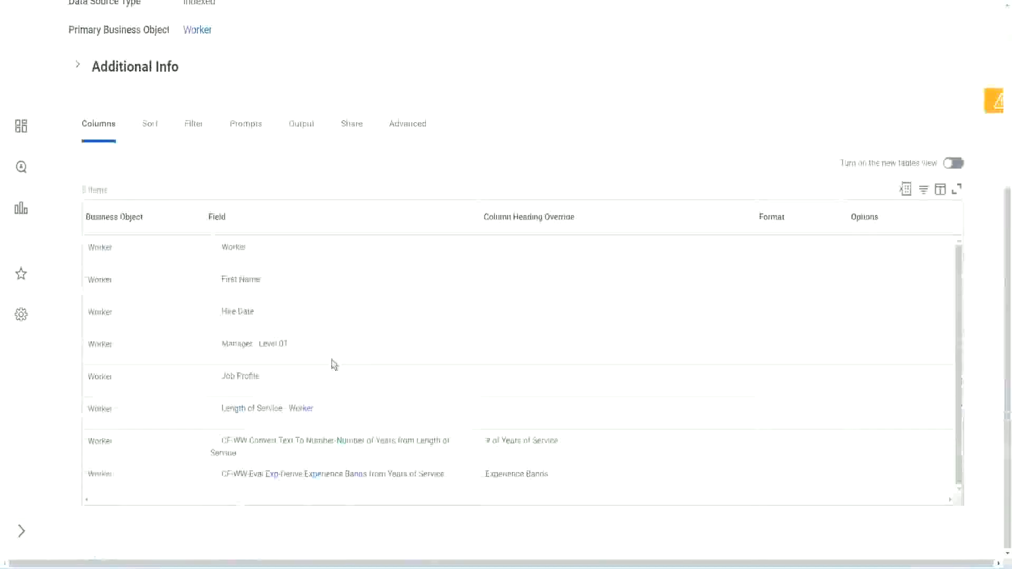
right_click(275, 480)
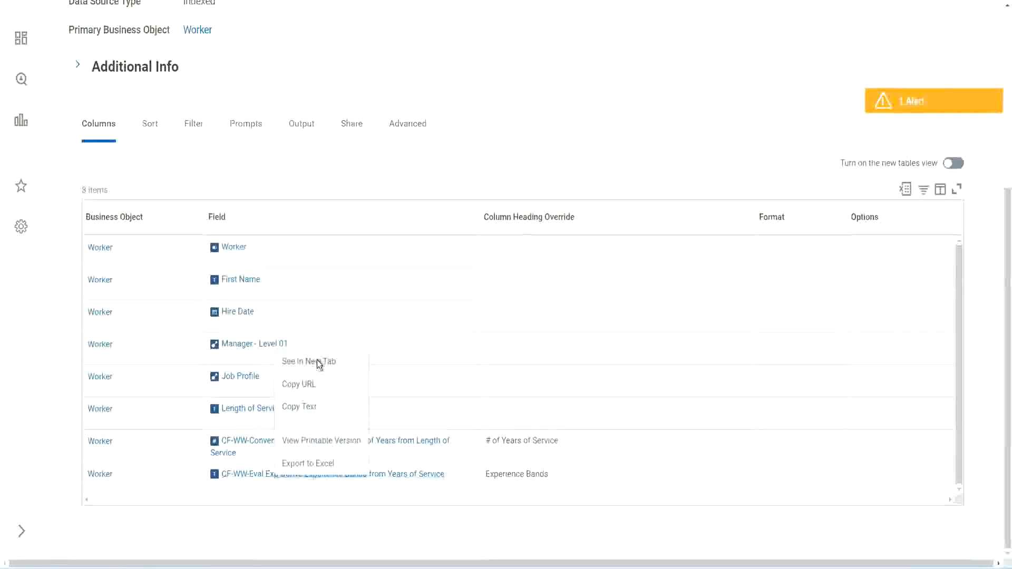
left_click(316, 359)
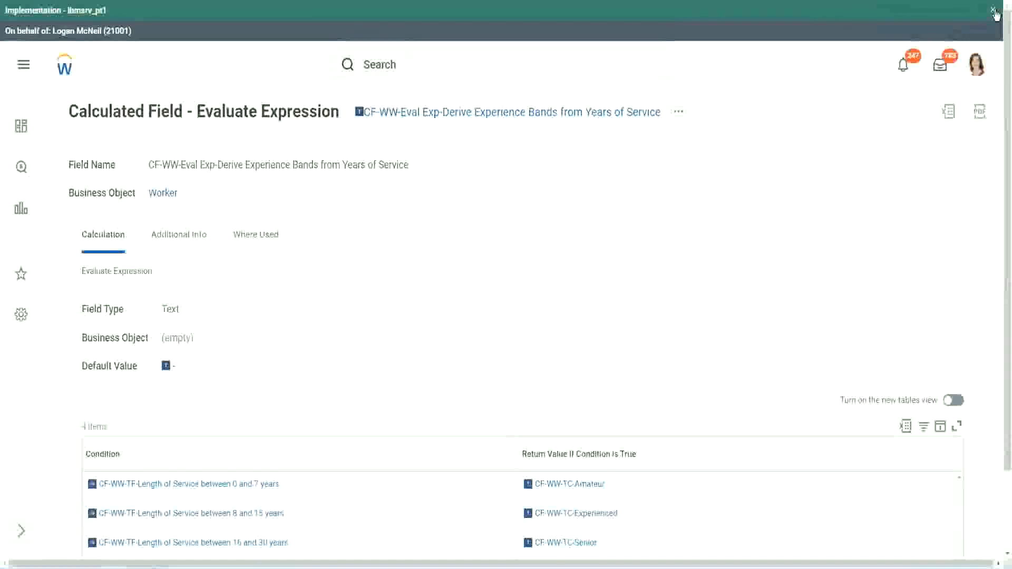
left_click(993, 11)
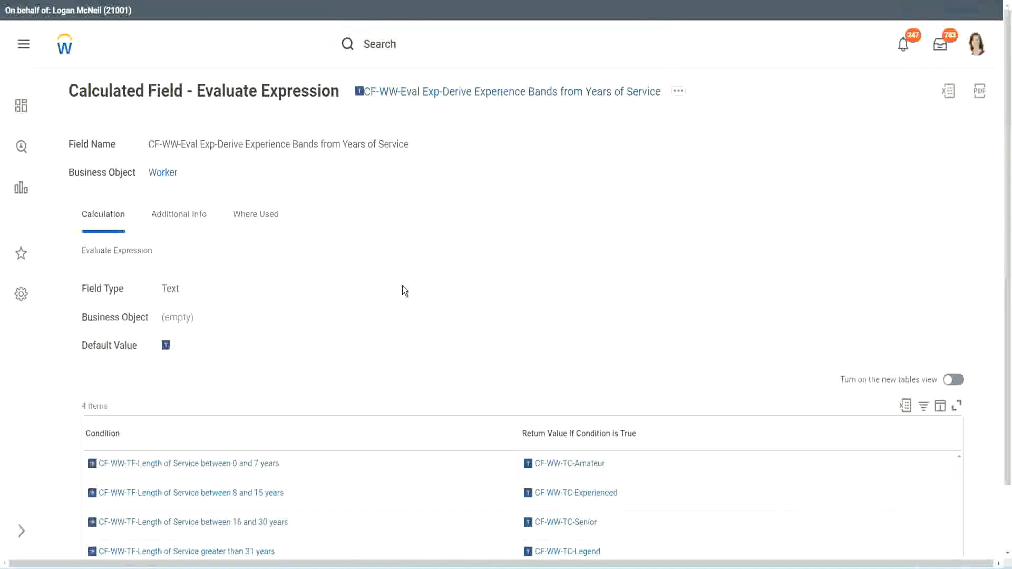
scroll(403, 297, "down", 2)
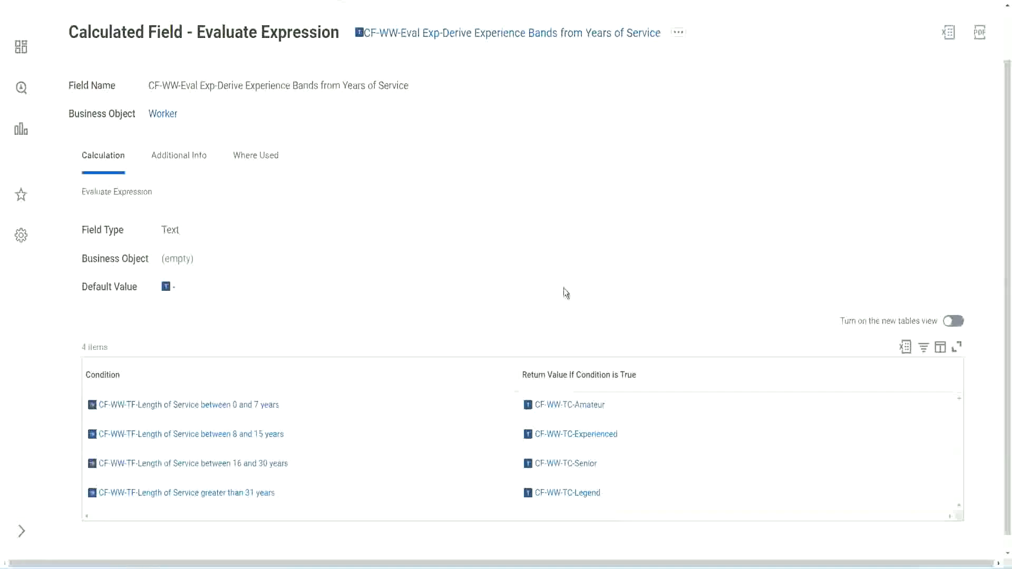
left_click(458, 372)
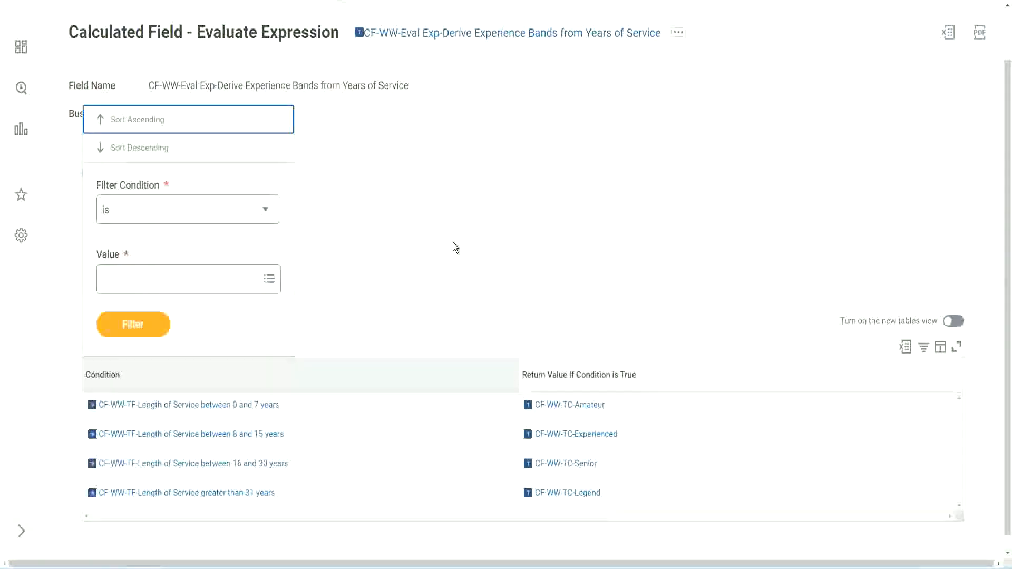
left_click(452, 242)
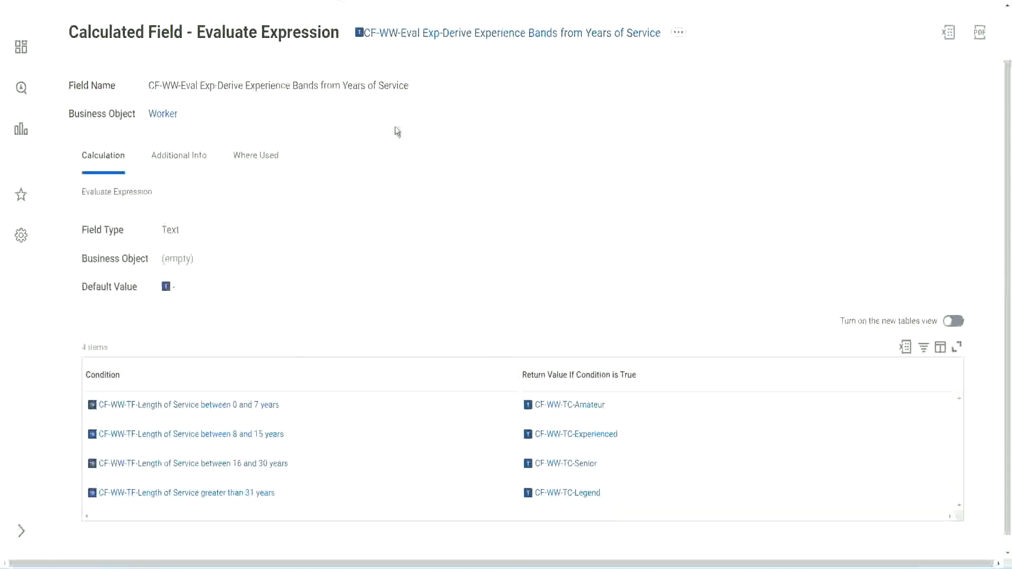
Step: Copy the name of the Evaluate Expression calculated field as text
right_click(449, 37)
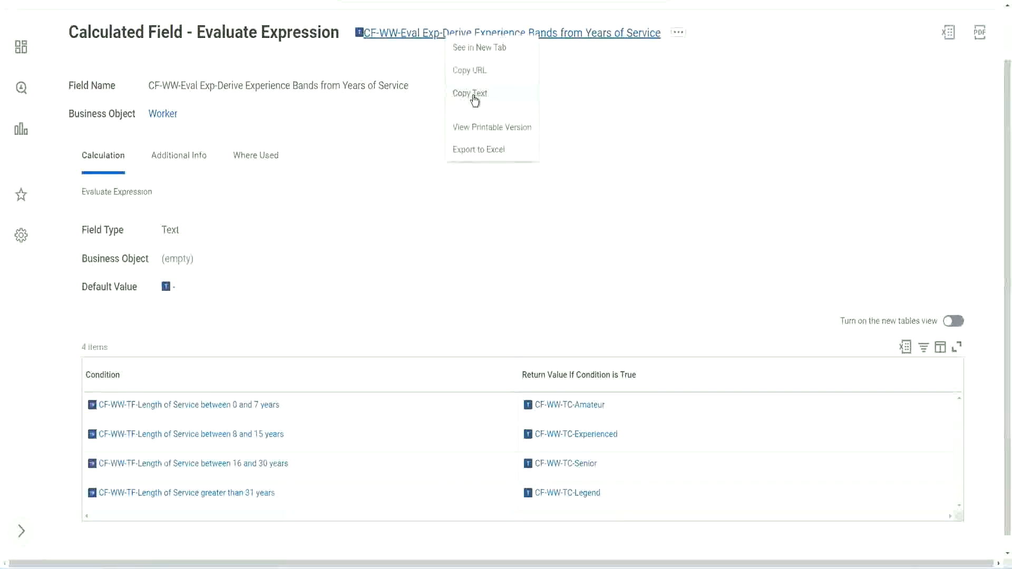
left_click(475, 99)
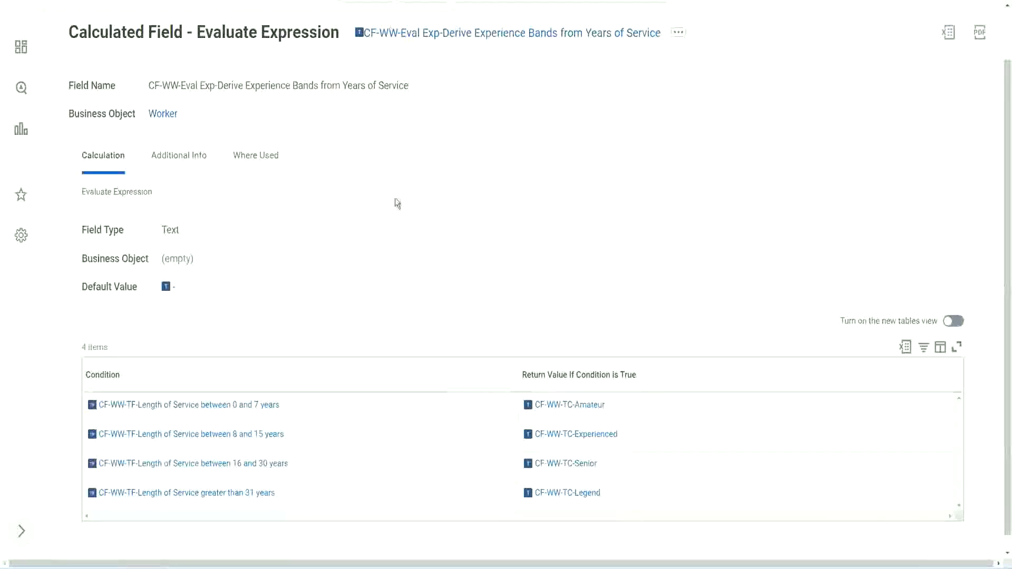
scroll(393, 210, "up", 1)
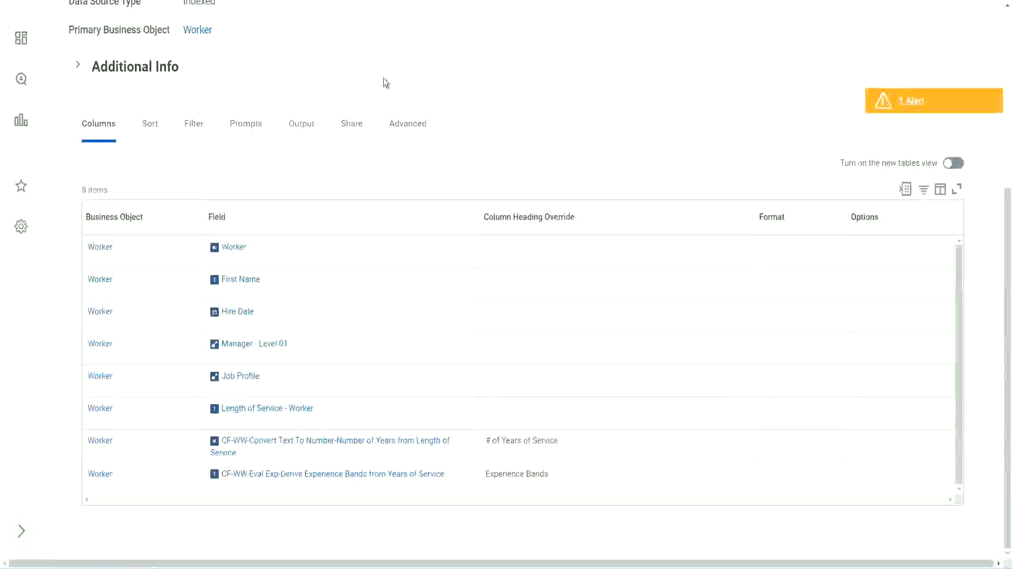
Step: Search for "create cal field" from the custom report page and open the Create Calculated Field task
scroll(384, 78, "up", 5)
left_click(411, 64)
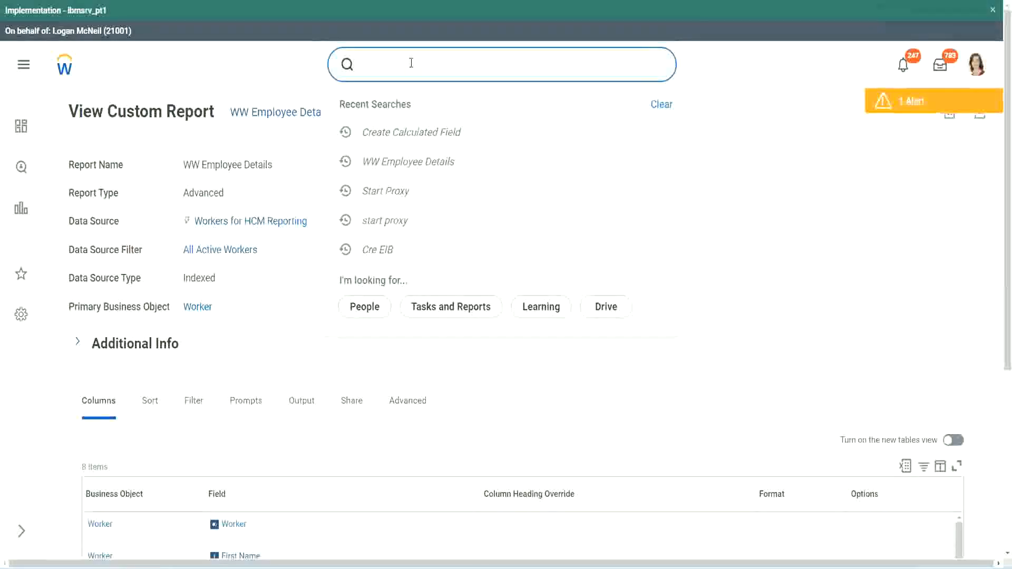
type("create cal field")
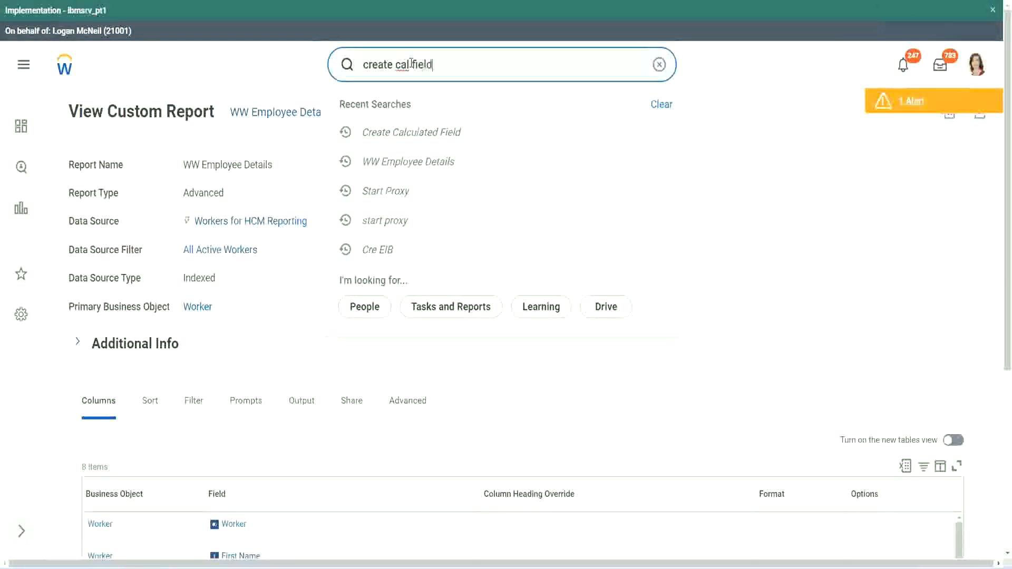
left_click(422, 109)
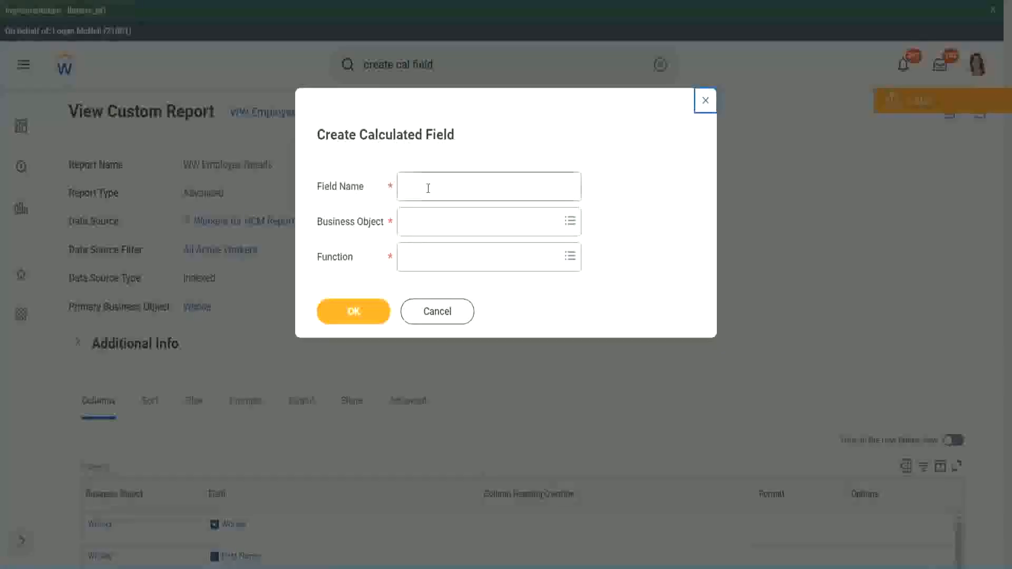
Step: Paste the copied calculated field name as the new calculated field's Field Name
left_click(428, 187)
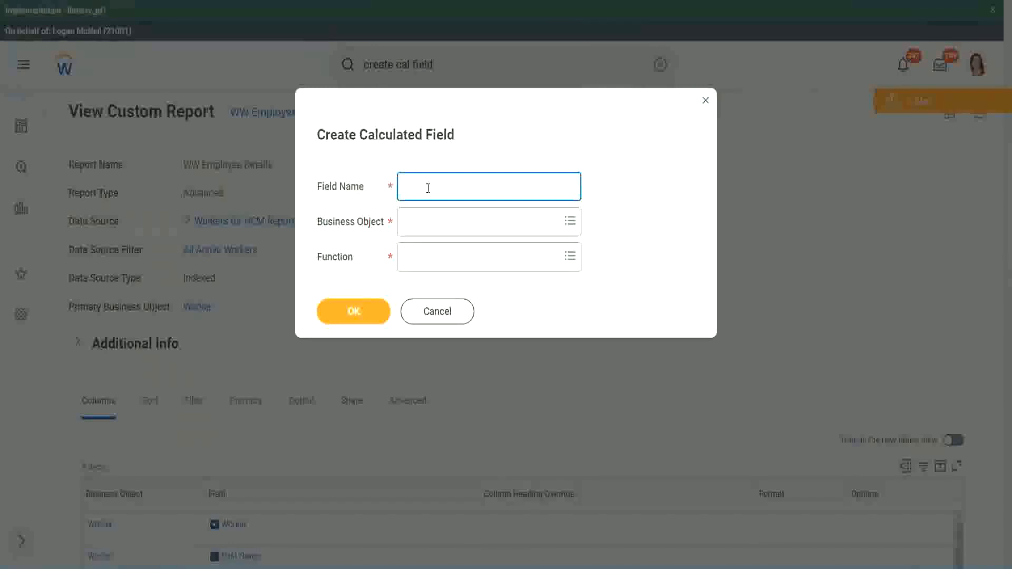
key("ctrl+v")
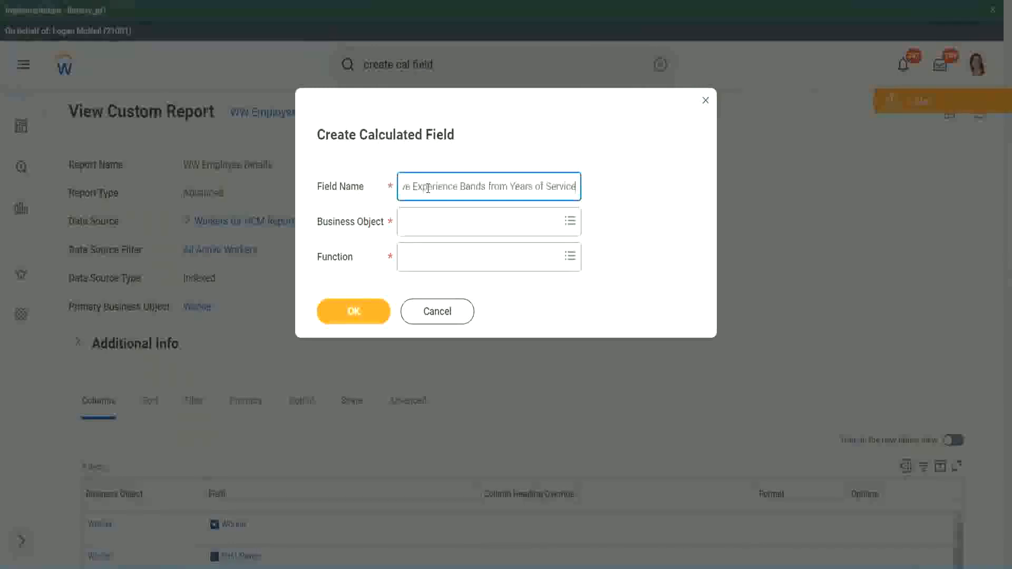
left_click_drag(458, 186, 368, 171)
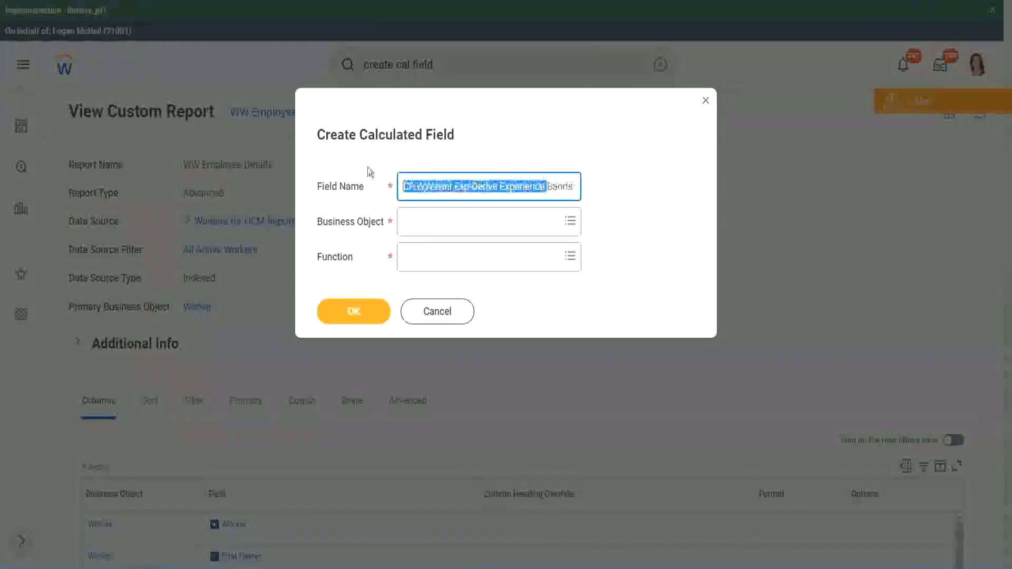
left_click(459, 187)
double_click(460, 187)
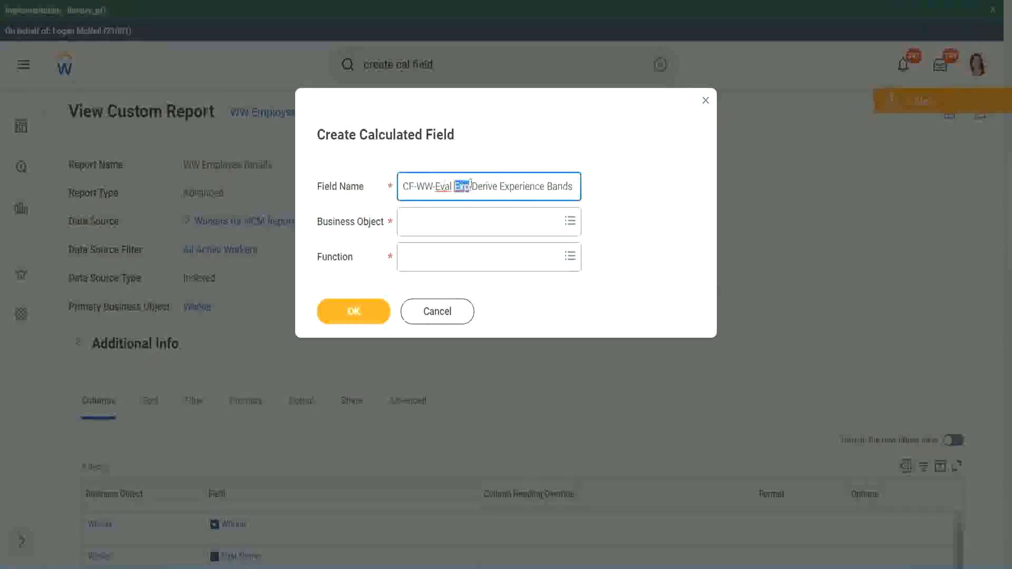
Step: Insert "Bands" after "Eval Exp" in the Field Name
left_click(468, 187)
type("bands")
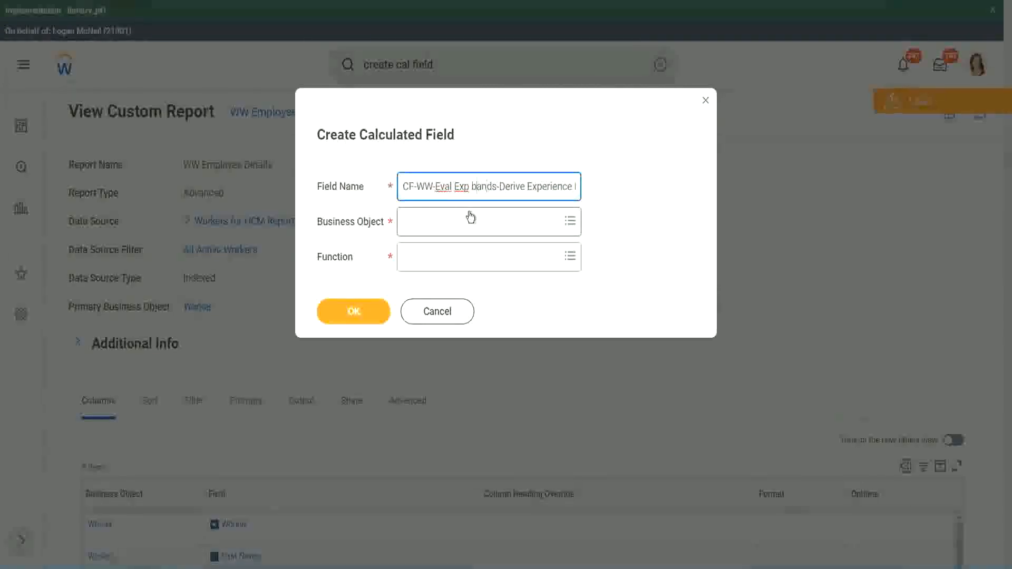
key("shift+Right")
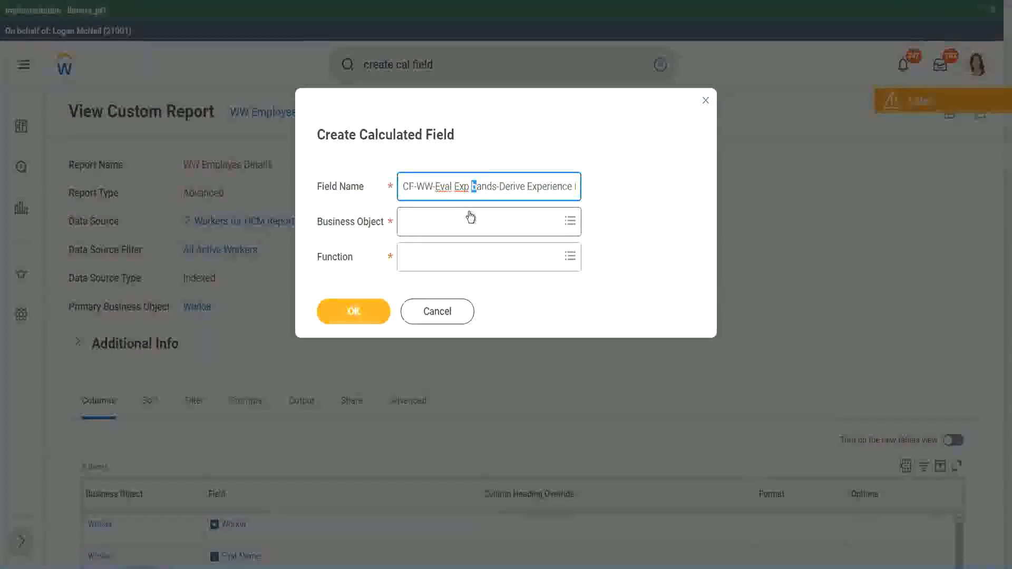
type("B")
key("Right")
key("Right")
key("Right")
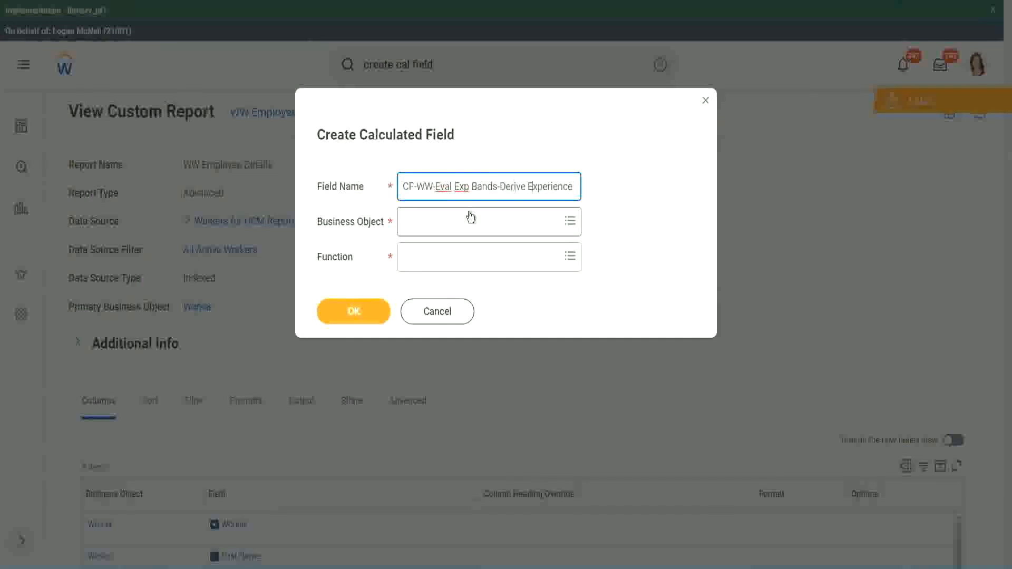
Step: Replace "Derive" with "Determine" in the Field Name
key("End")
type("Bands from Years of")
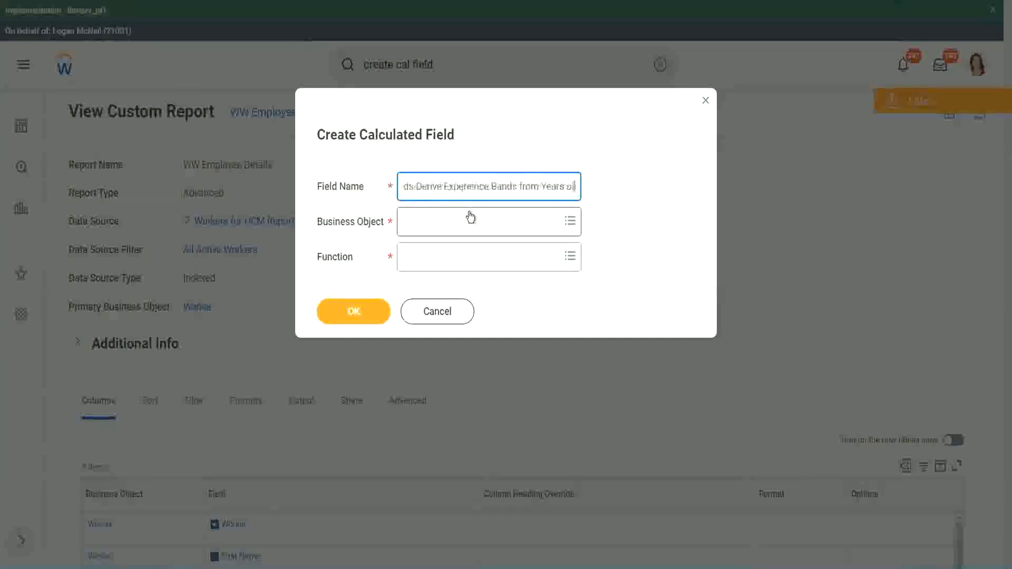
key("Left")
key("Left")
key("Left")
key("Left")
key("Left")
key("Left")
key("Left")
key("Left")
key("Left")
key("Left")
key("Left")
key("Left")
key("Left")
key("Left")
key("Left")
key("Left")
key("Left")
key("Left")
key("Left")
key("Left")
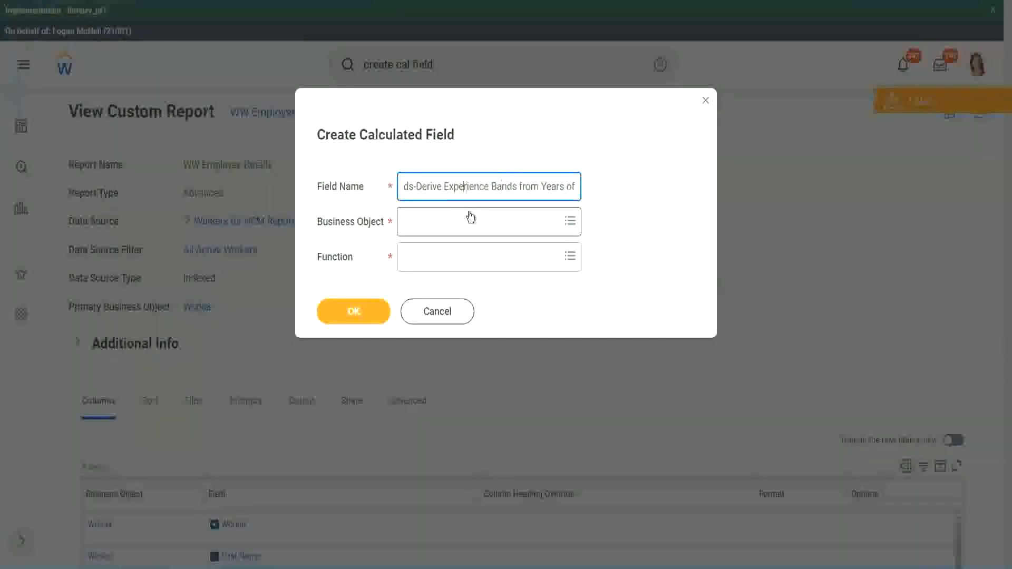
key("Left")
key("Left")
key("Left")
key("shift+Left")
key("shift+Left")
key("shift+Left")
key("shift+Left")
key("shift+Left")
key("shift+Left")
type("Determine")
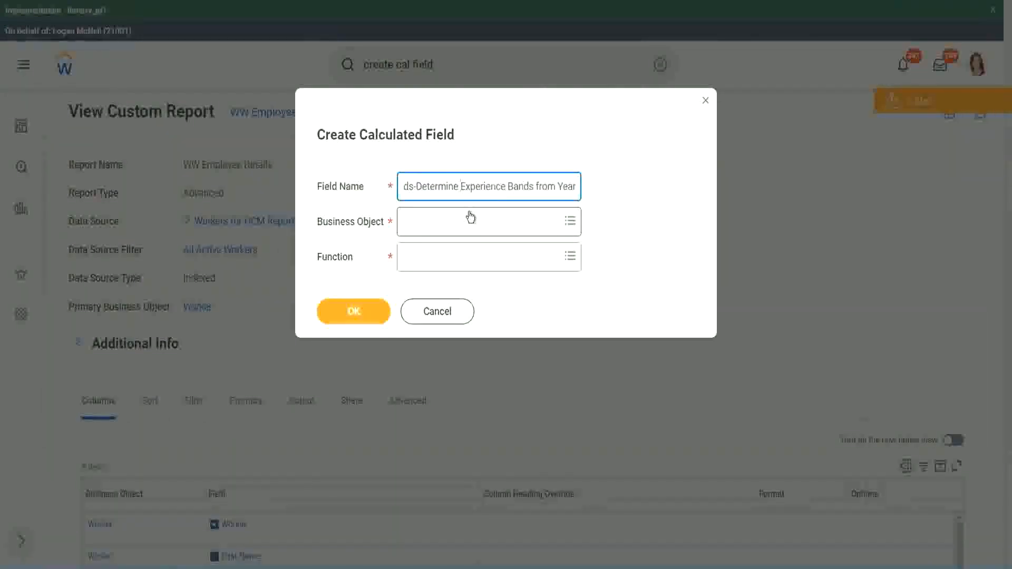
Step: Set the new calculated field's Business Object to Worker
key("End")
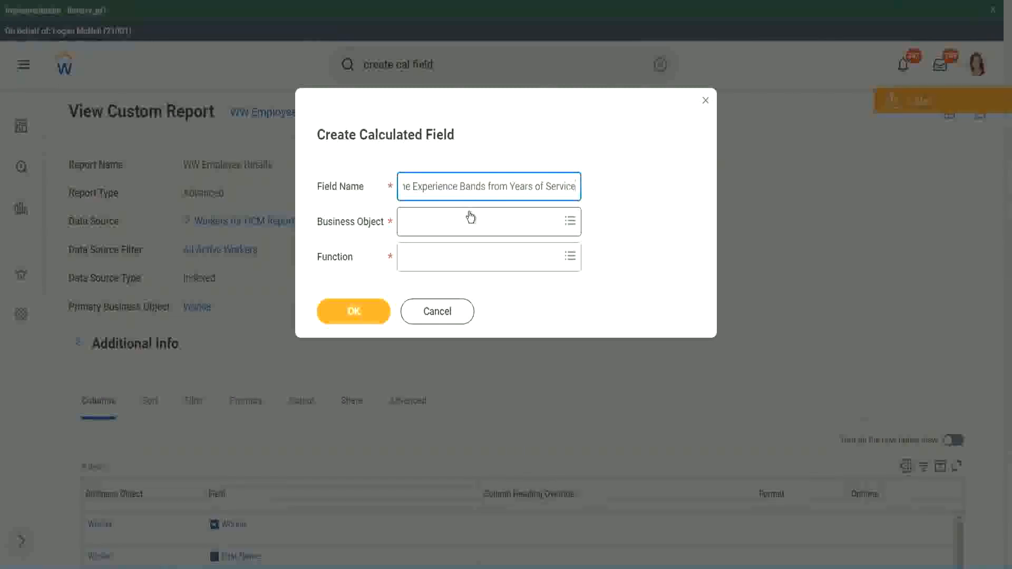
left_click(450, 226)
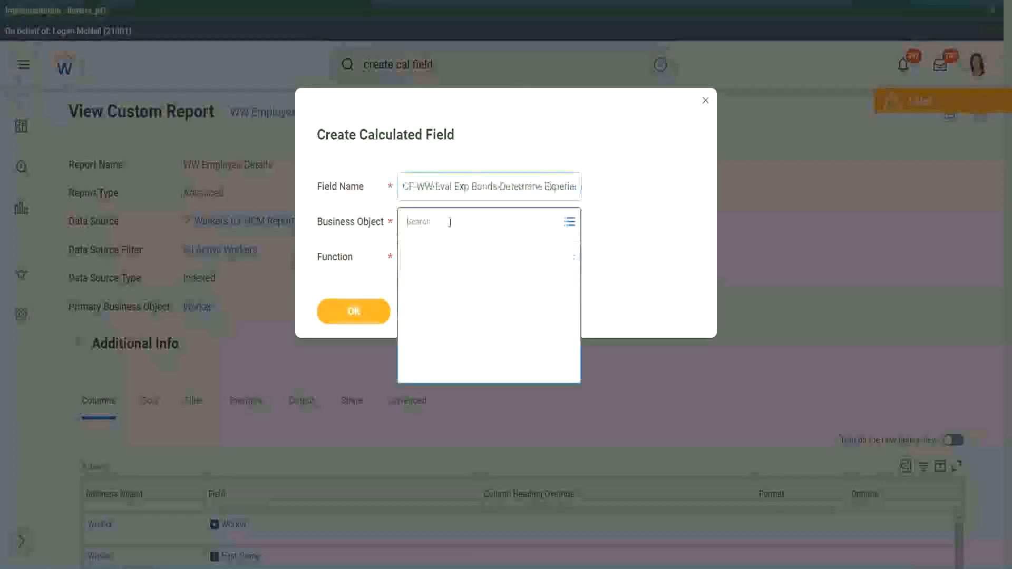
type("work")
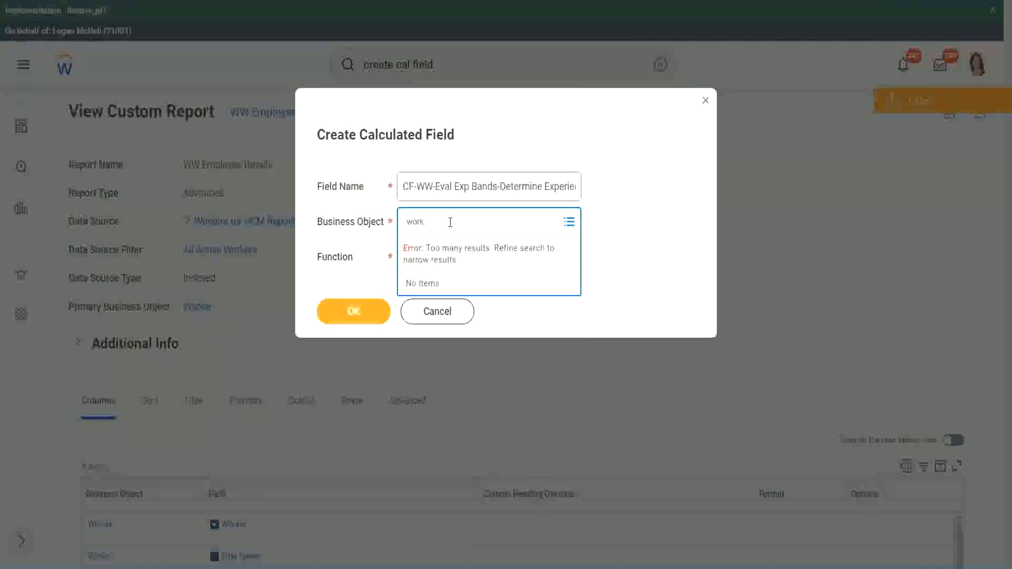
type("er")
key("Return")
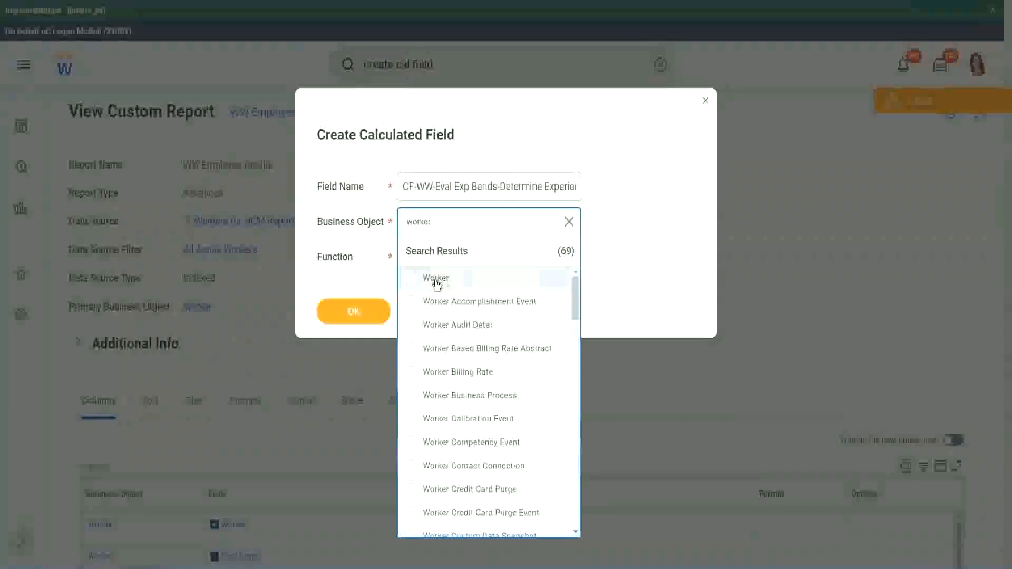
left_click(437, 282)
Step: Set the calculated field's Function to Evaluate Expression Band
left_click(427, 258)
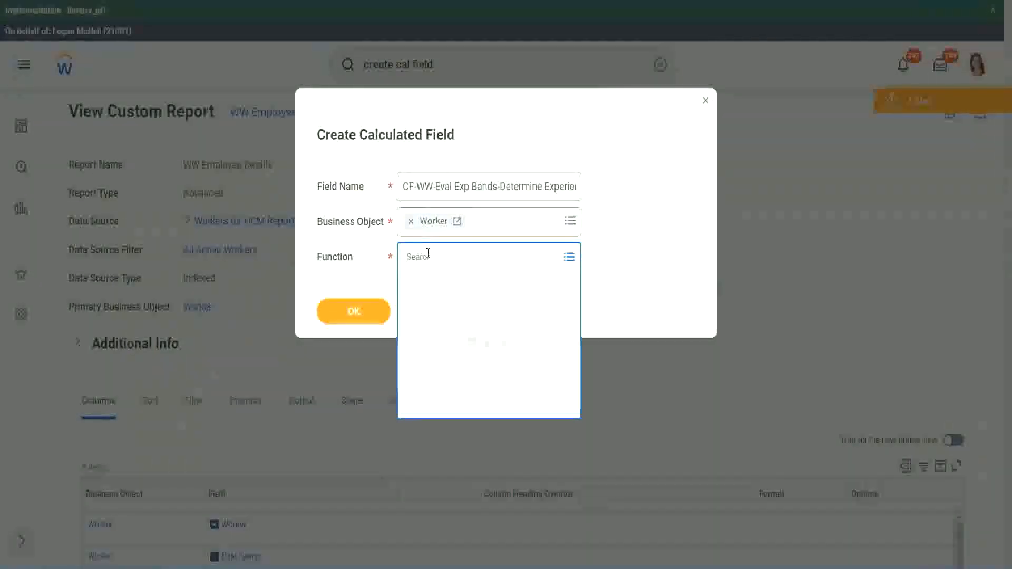
type("eval exp")
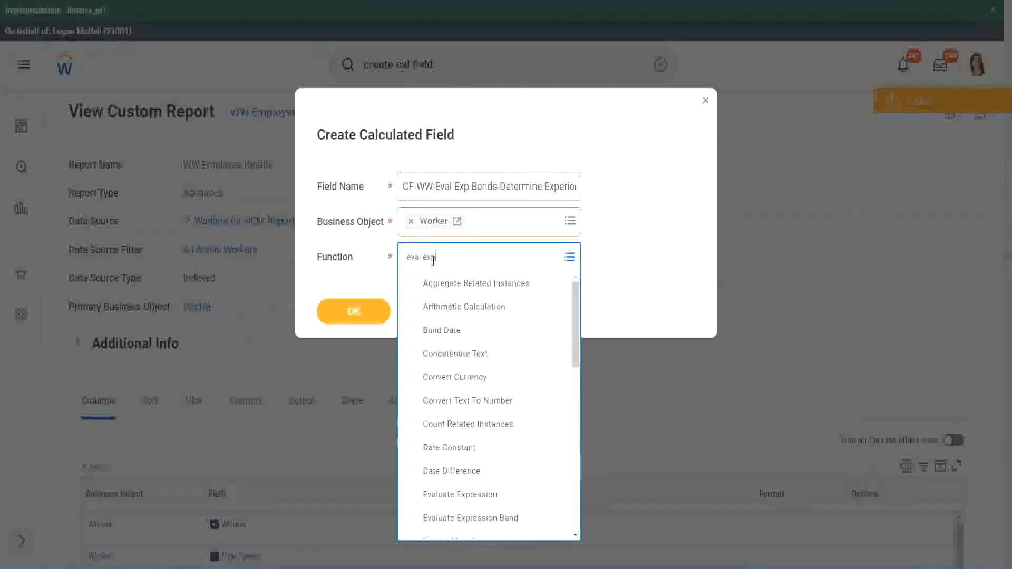
key("Return")
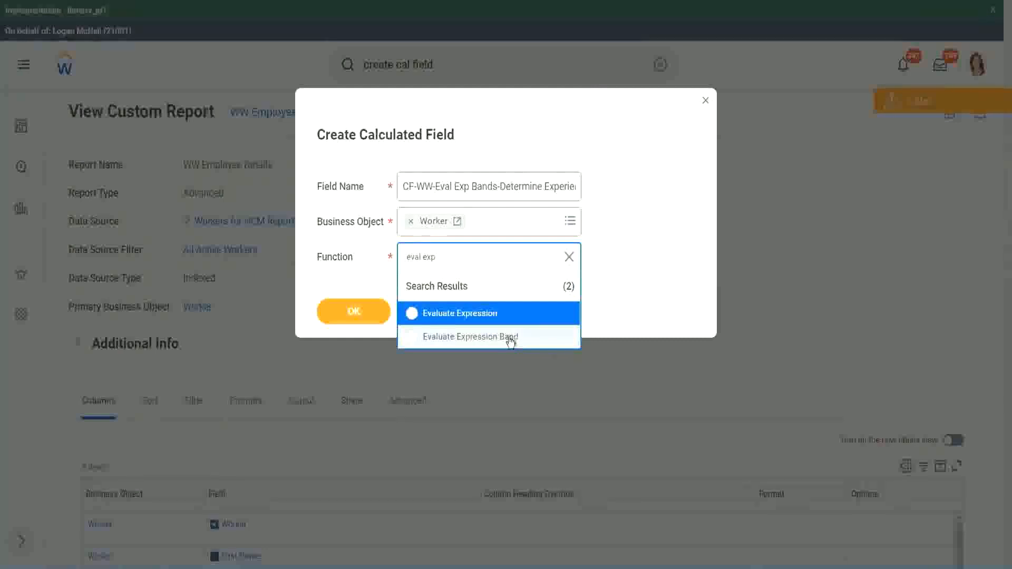
left_click(510, 337)
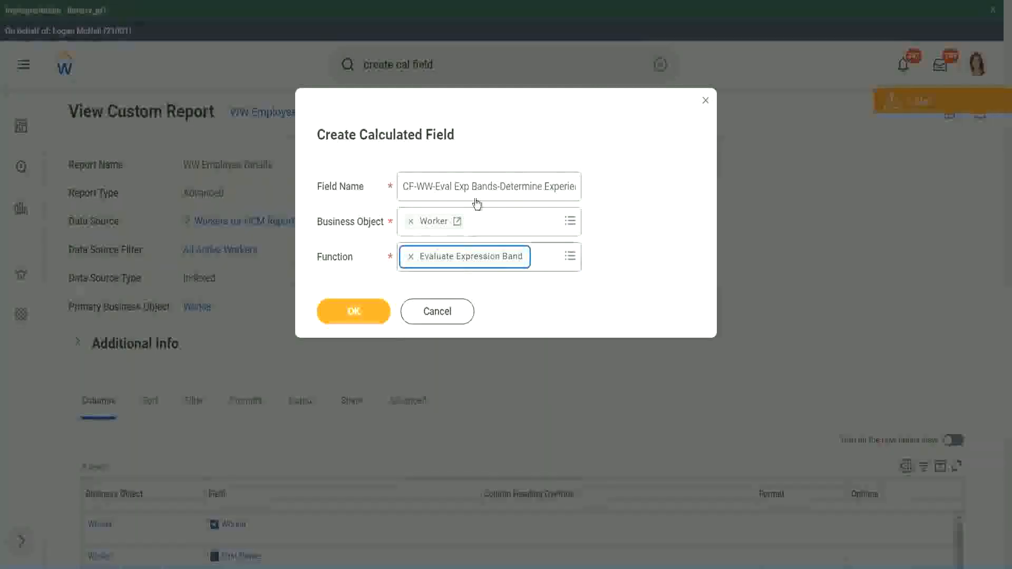
Step: Change "Bands" to "Band" after "Eval Exp" in the Field Name and submit the Create Calculated Field dialog
left_click(495, 186)
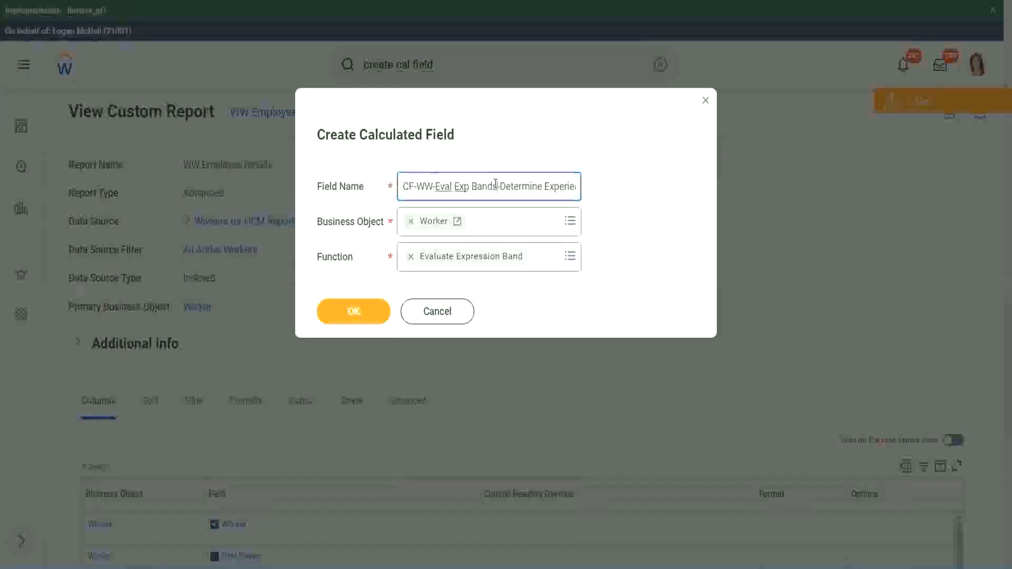
key("BackSpace")
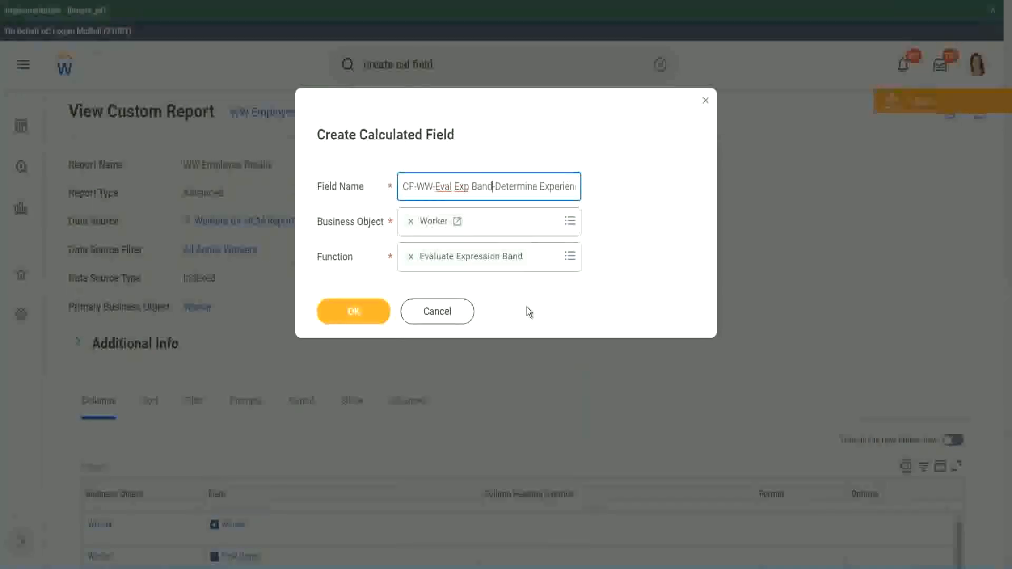
left_click(357, 312)
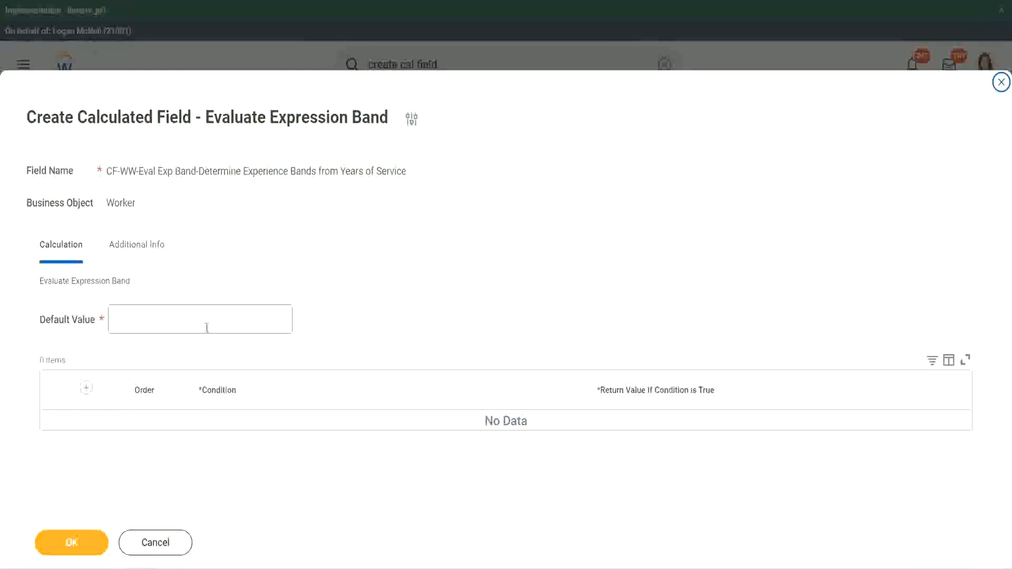
Step: Set the Default Value to "-" and add the first condition row to the Evaluate Expression Band
left_click(146, 325)
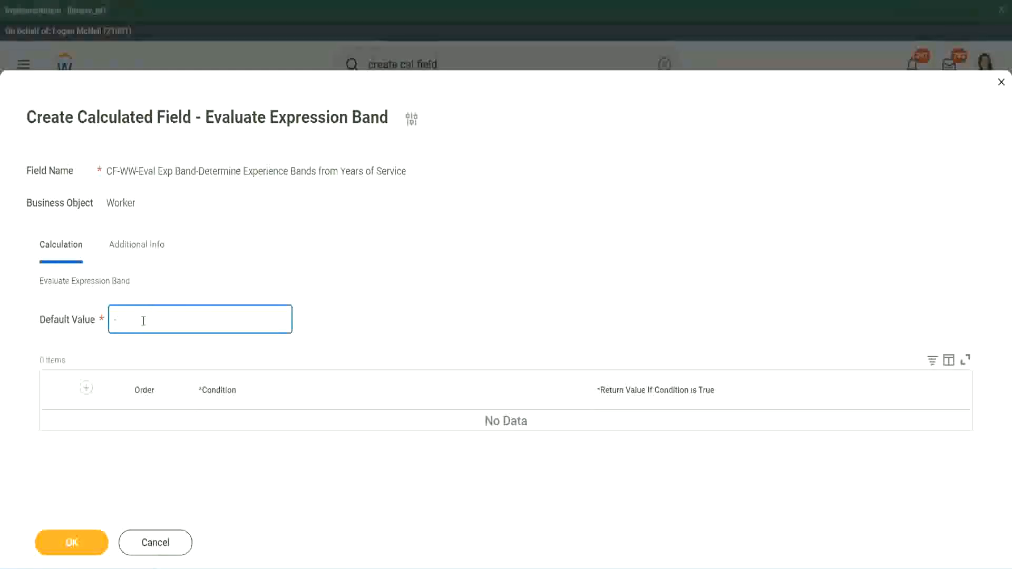
left_click(86, 388)
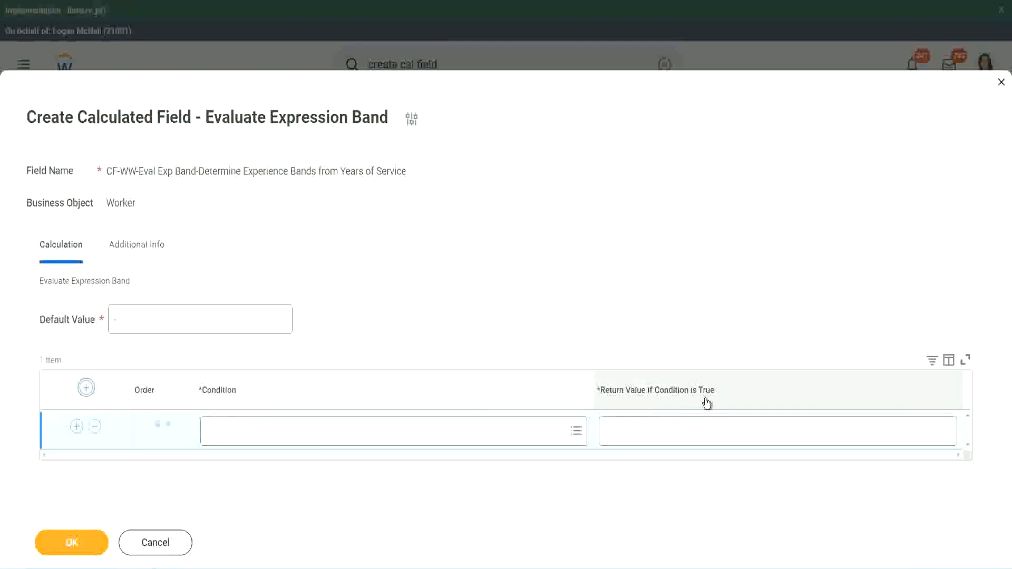
left_click(658, 429)
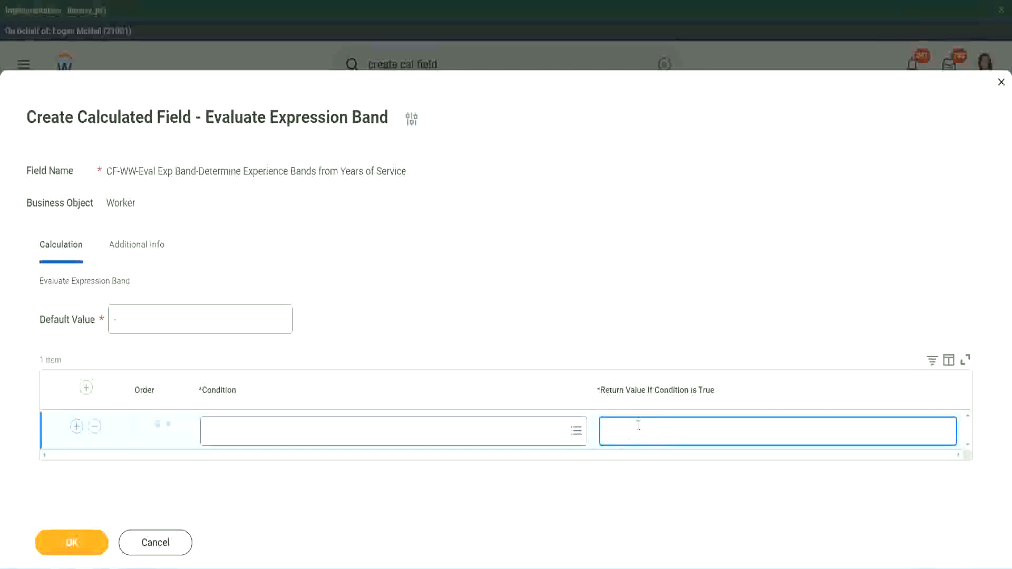
type("adkjdjaidjaijdiaj")
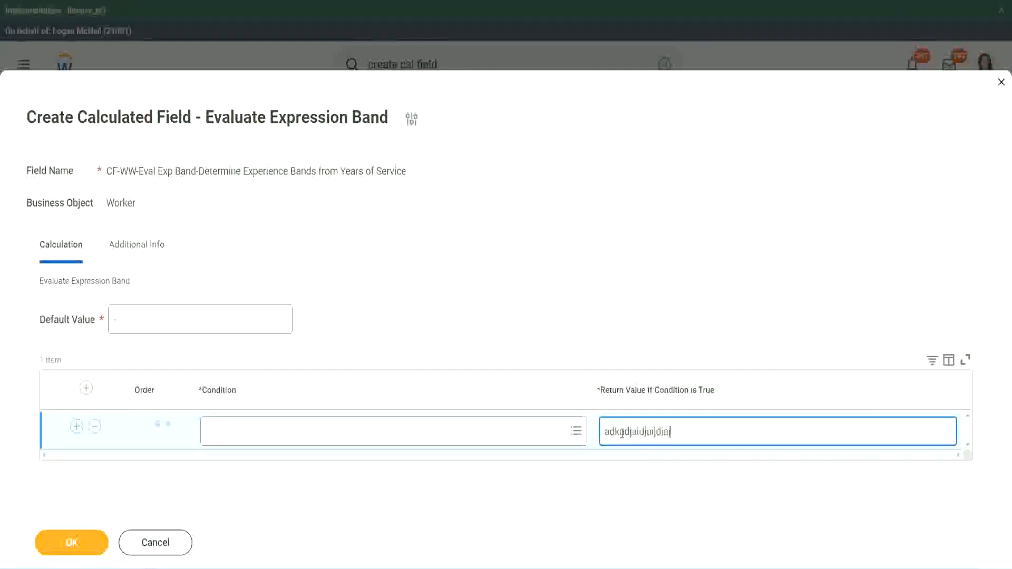
key("BackSpace")
key("BackSpace")
key("BackSpace")
key("BackSpace")
key("BackSpace")
key("BackSpace")
key("BackSpace")
key("BackSpace")
key("BackSpace")
key("BackSpace")
key("BackSpace")
key("BackSpace")
key("BackSpace")
key("BackSpace")
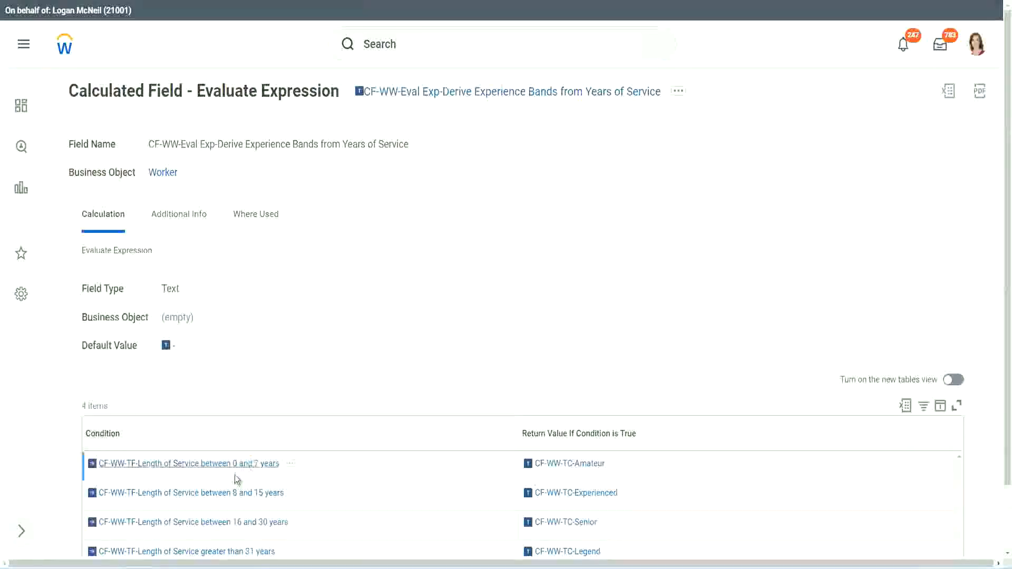
Step: Copy "CF-WW-TF-Length of Service between 0 and 7 years" from the existing calculated field into the first row's Condition and set its return value to "Amateur"
right_click(232, 468)
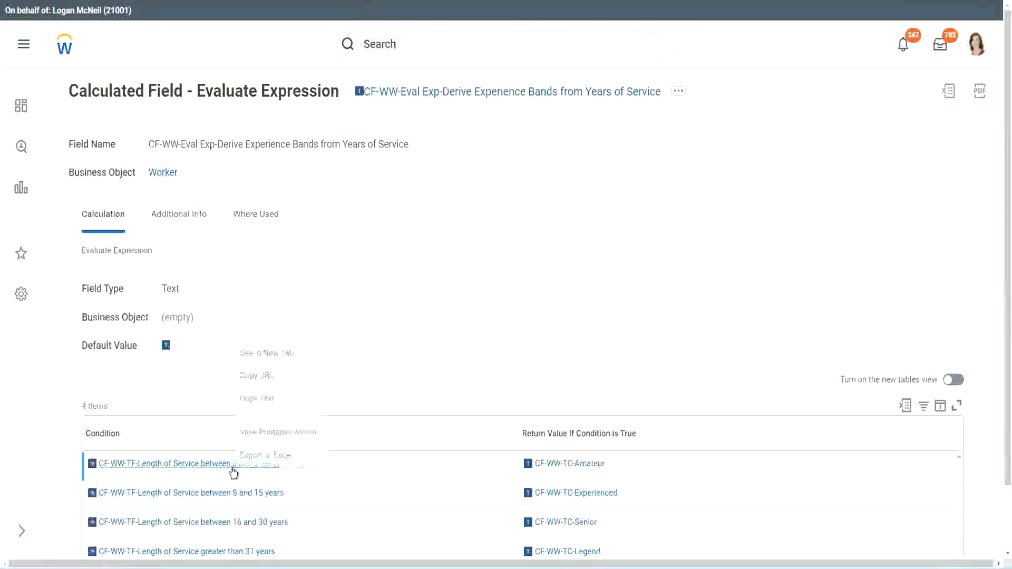
left_click(274, 399)
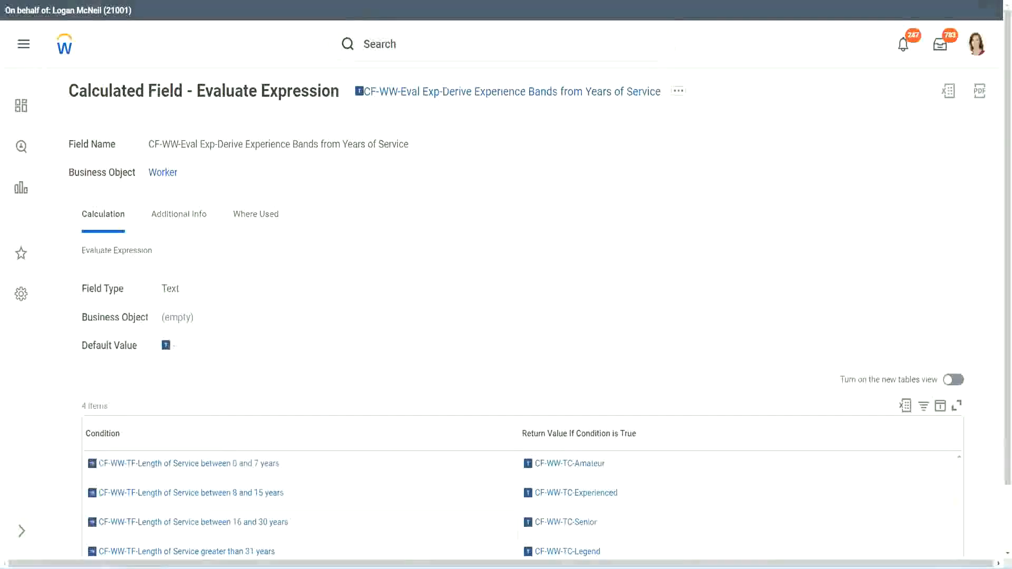
key("ctrl+Tab")
left_click(258, 437)
type("CF-WW-TF-Length of Service between 0 and 7 years")
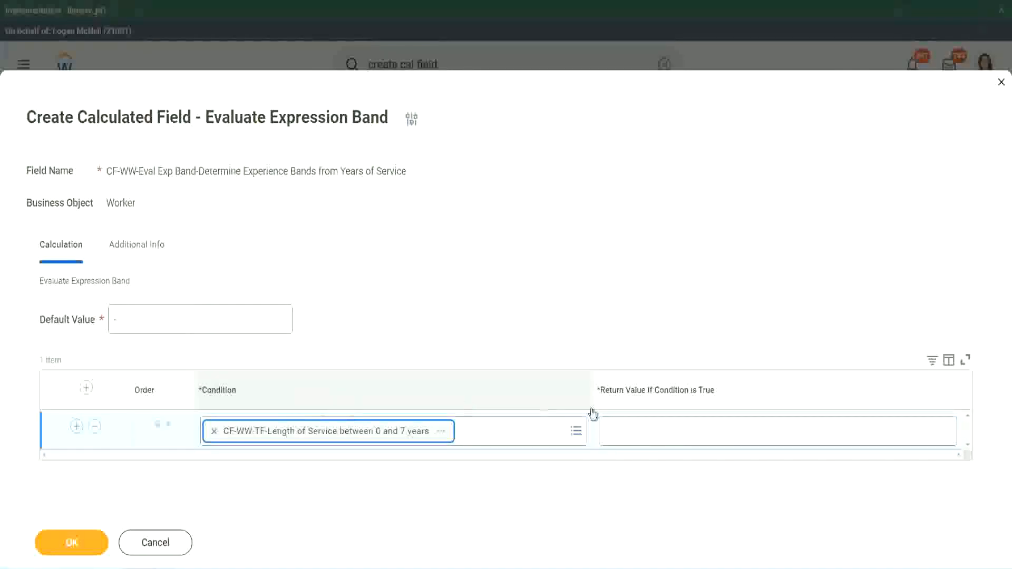
left_click(640, 422)
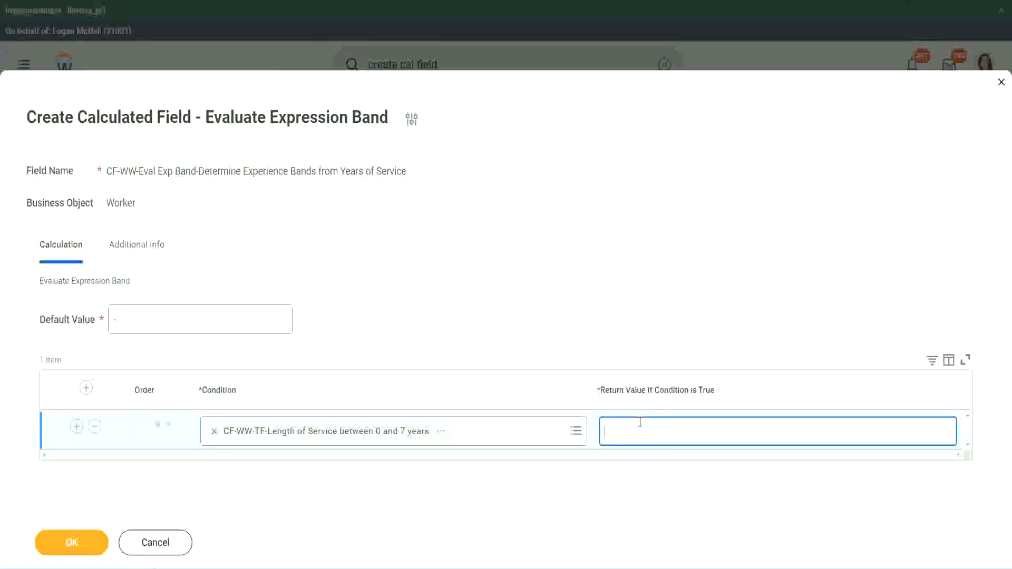
type("Amateur")
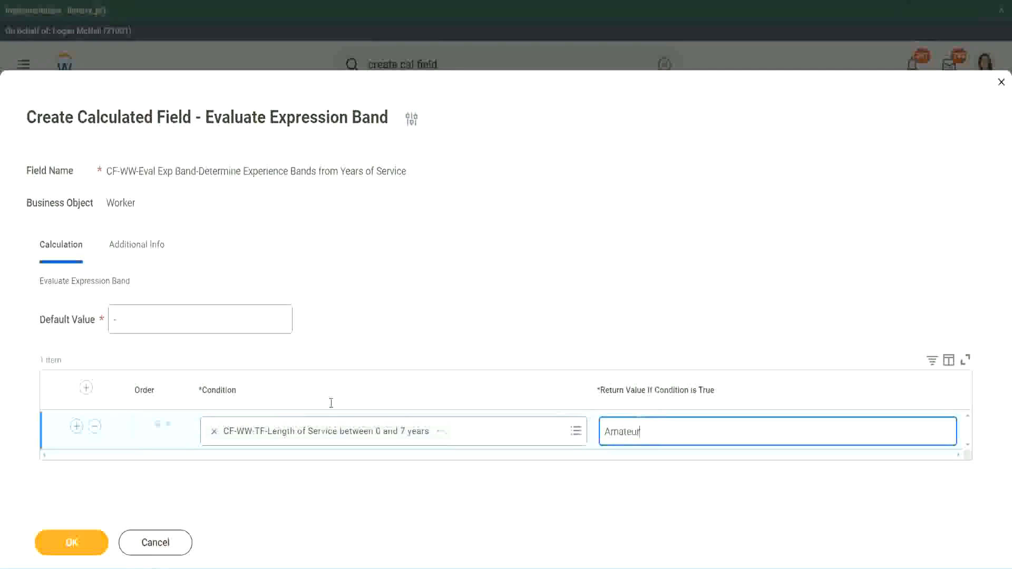
Step: Add three more blank condition rows below the Amateur row
left_click(77, 426)
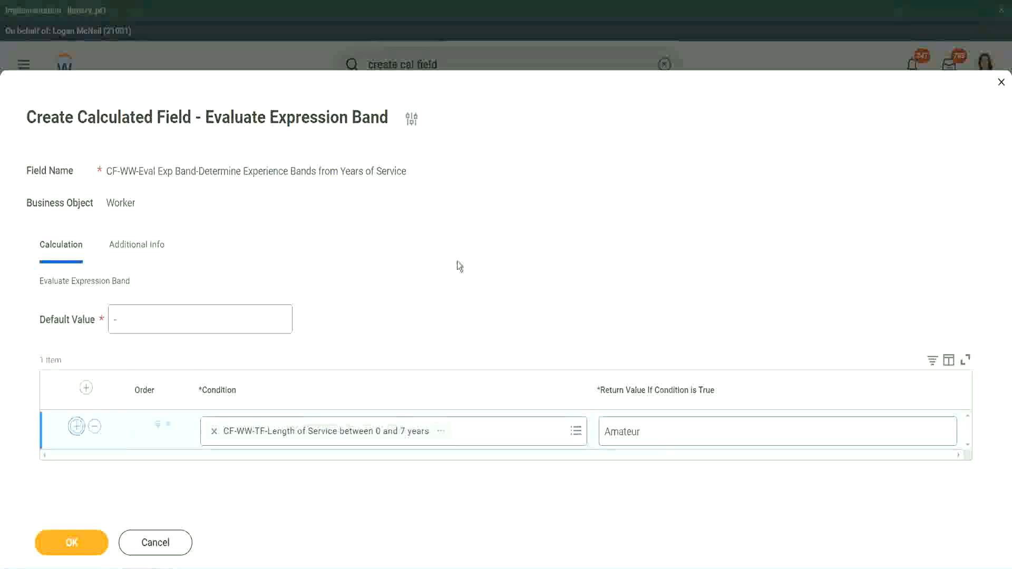
left_click(76, 464)
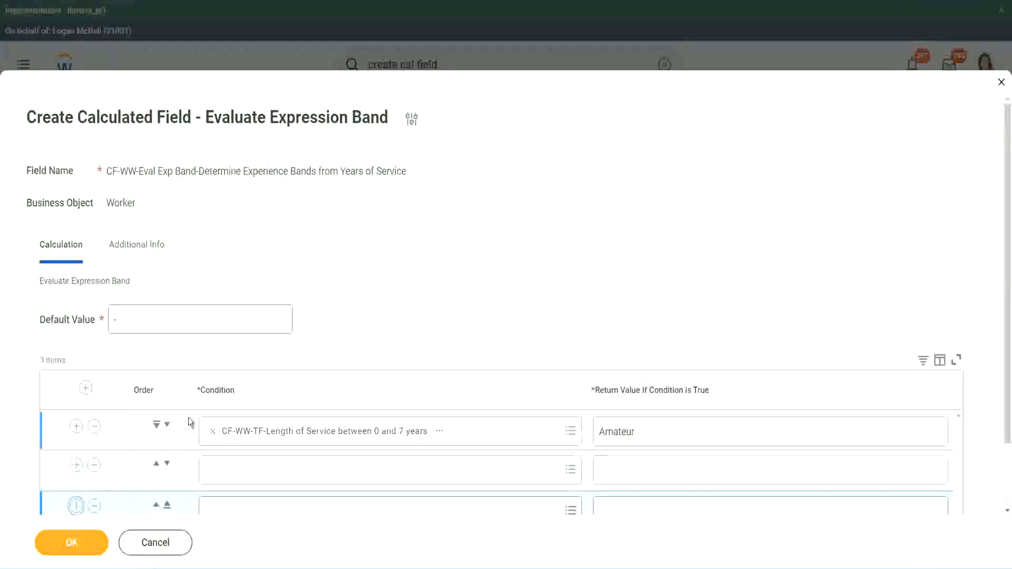
scroll(188, 417, "down", 3)
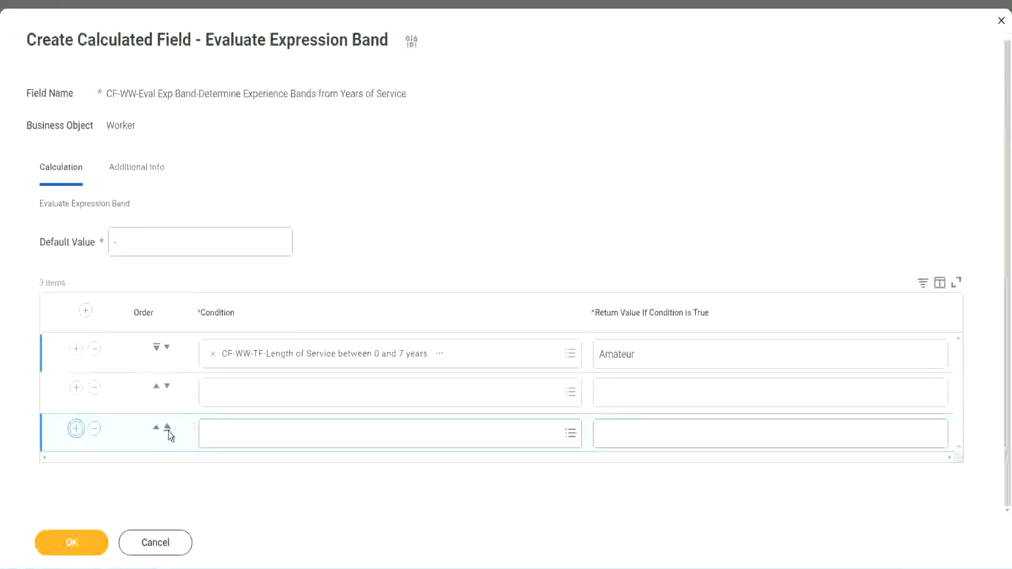
left_click(76, 428)
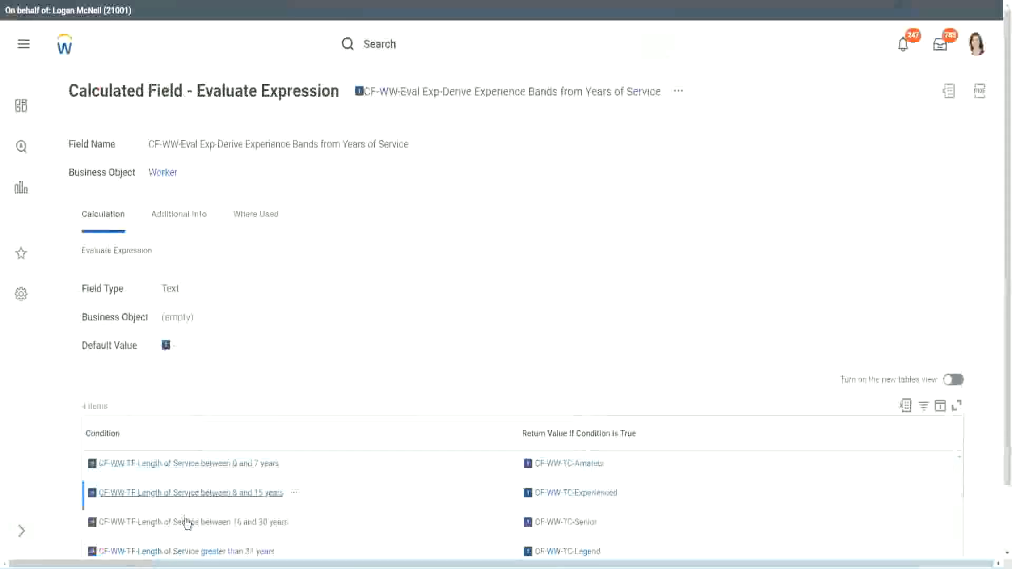
Step: Copy "CF-WW-TF-Length of Service between 16 and 30 years" into the second row's Condition and reorder that row to third place
right_click(188, 521)
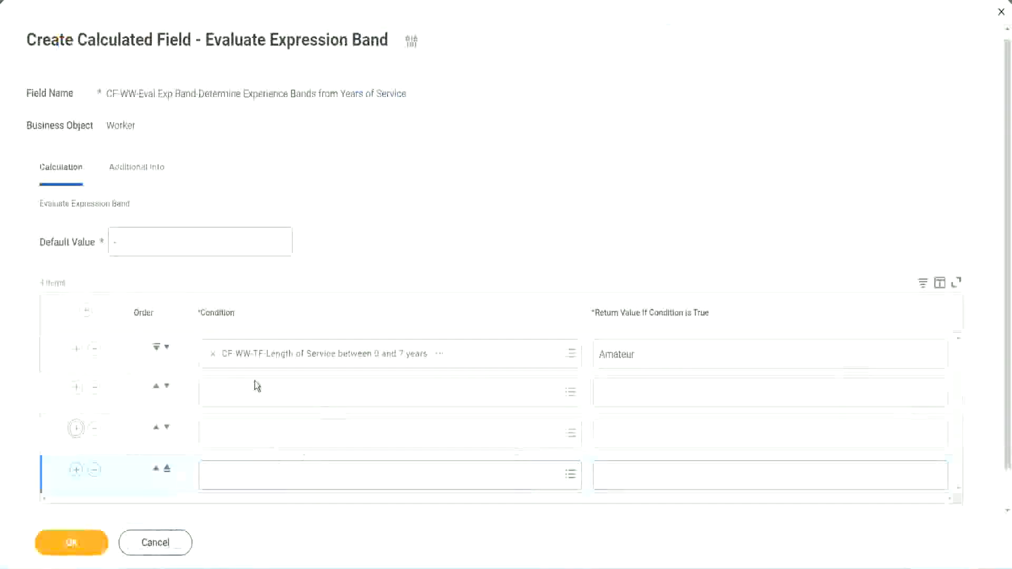
left_click(259, 390)
type("CF-WW-TF-Length of Service between 16 and 30 years")
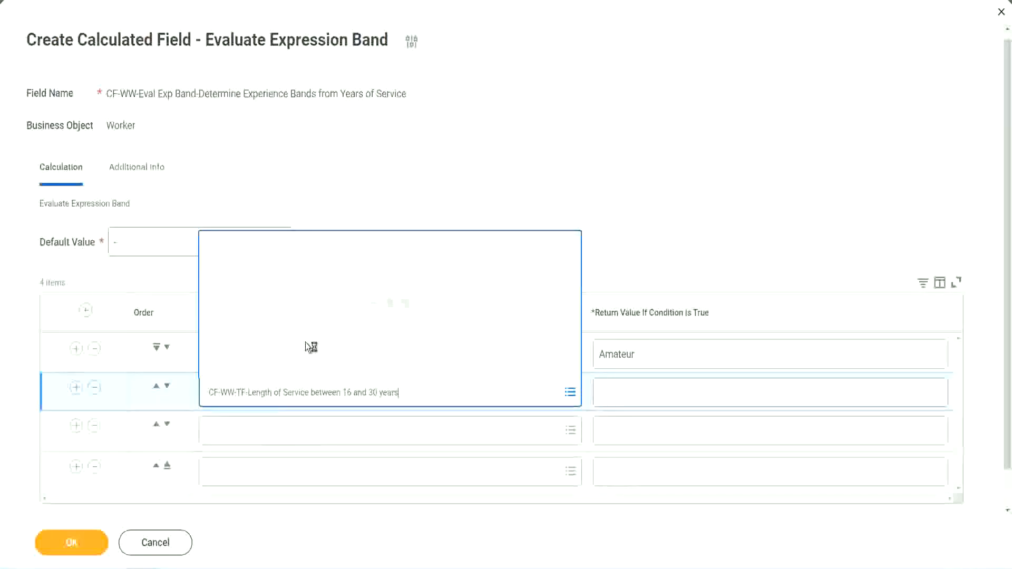
left_click(167, 386)
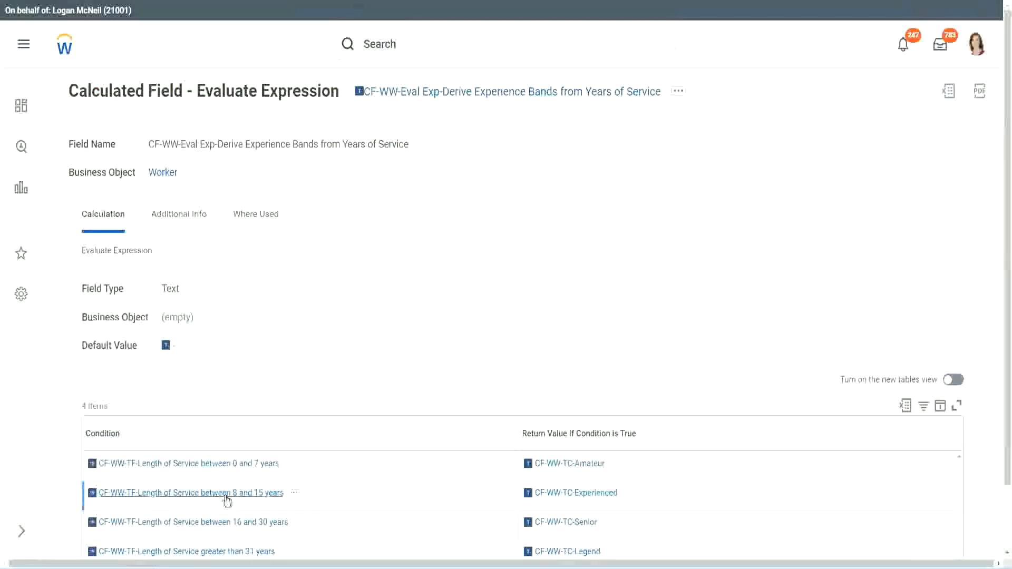
Step: Copy "CF-WW-TF-Length of Service between 8 and 15 years" from the existing calculated field into the blank second row's Condition
right_click(227, 499)
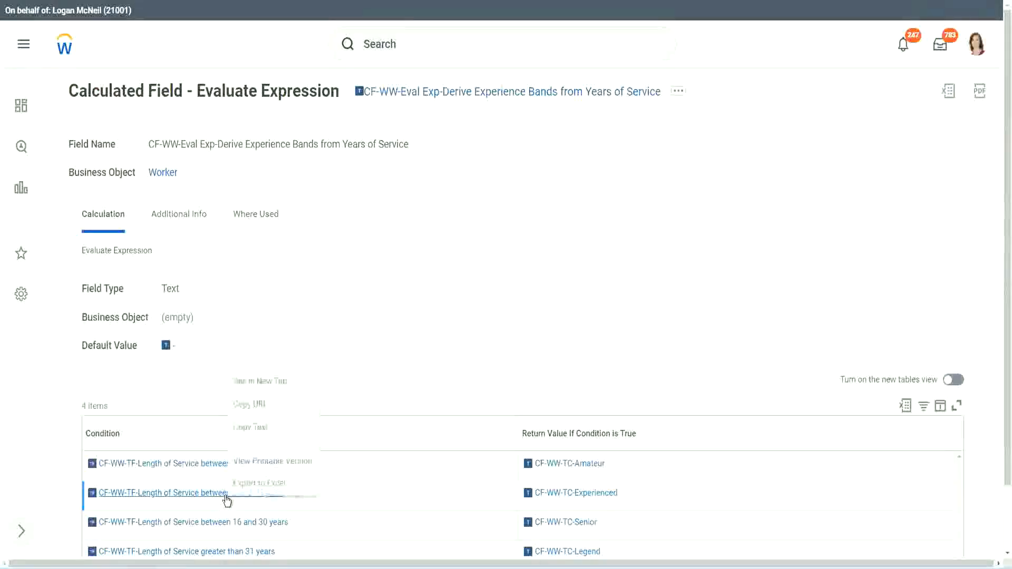
left_click(253, 424)
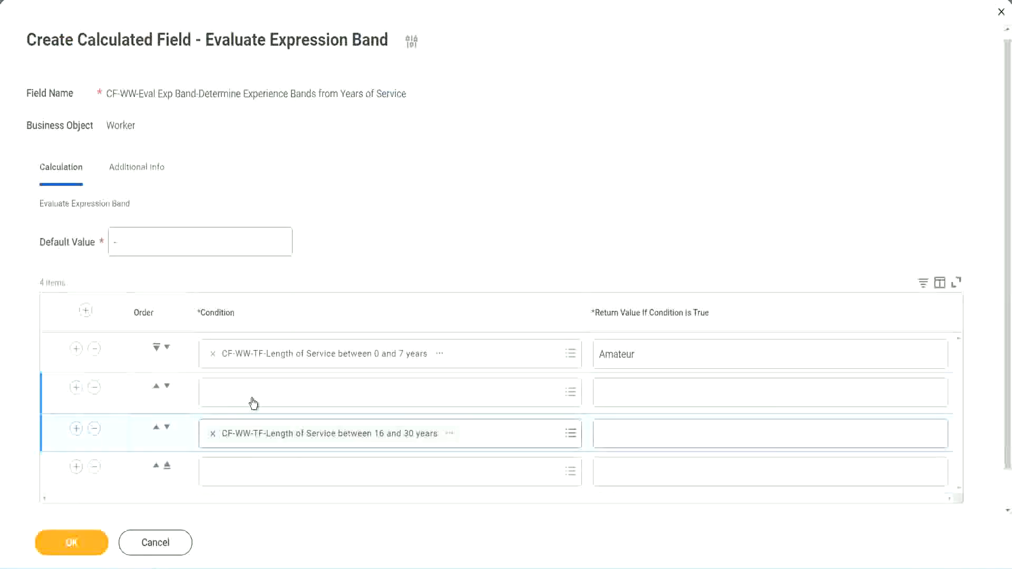
left_click(253, 403)
type("CF-WW-TF-Length of Service between 8 and 15 years")
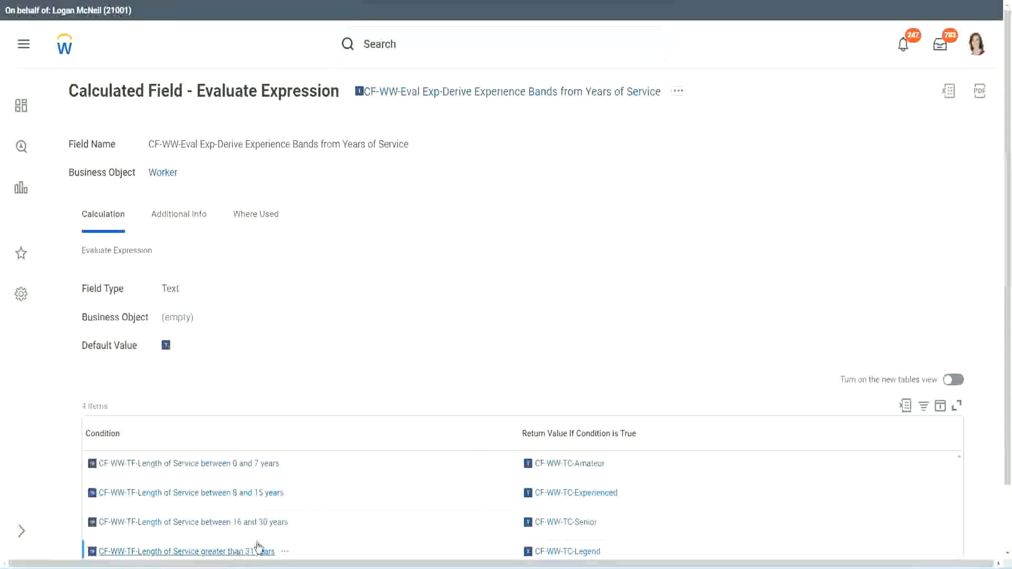
Step: Copy "CF-WW-TF-Length of Service greater than 31 years" from the existing calculated field into the fourth row's Condition
right_click(258, 546)
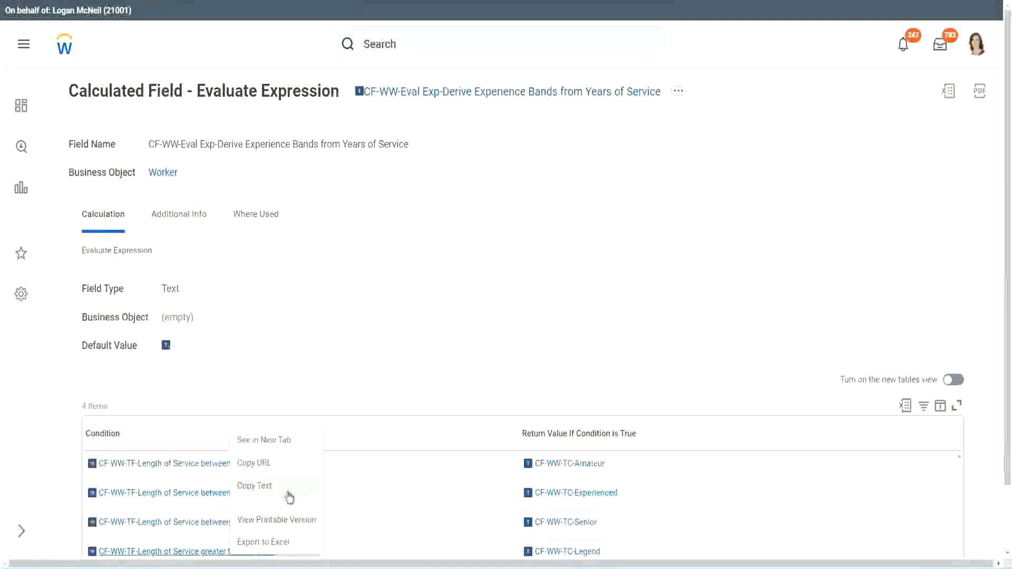
left_click(290, 496)
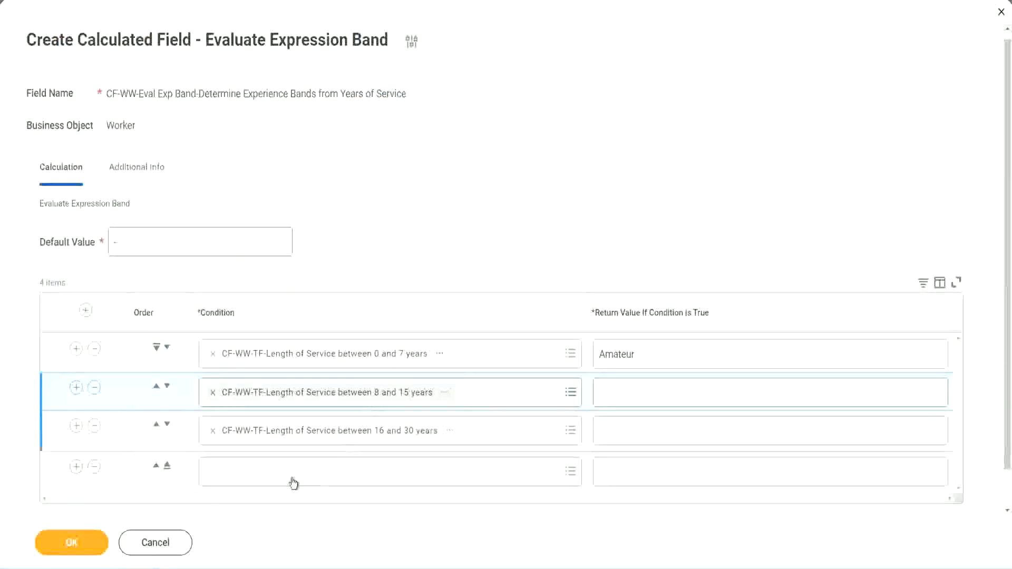
left_click(291, 463)
key("ctrl+v")
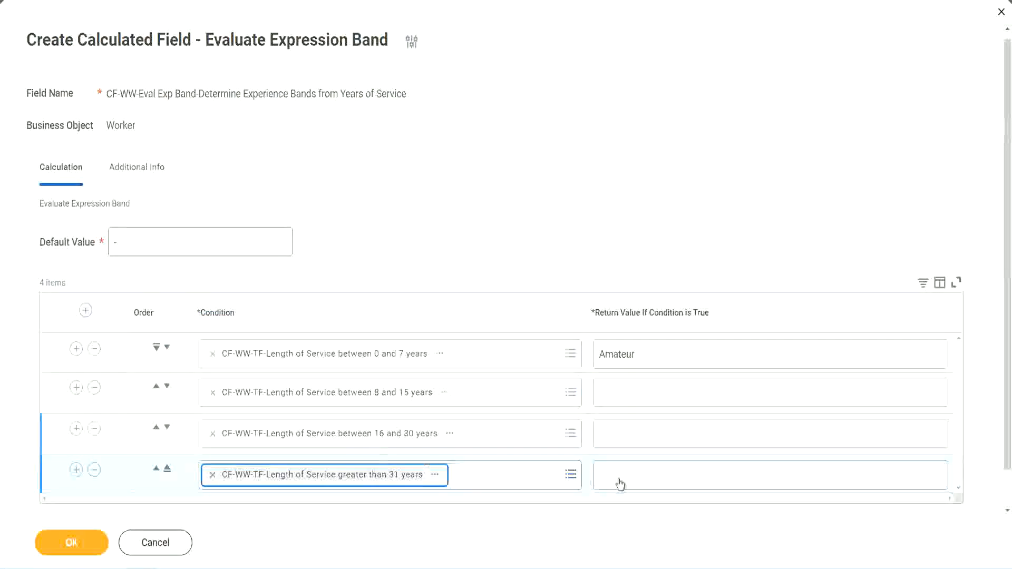
Step: Set the return values to Experienced for 8–15 years, Senior for 16–30 and Legend for greater than 31, and save the calculated field
left_click(664, 474)
type("Le")
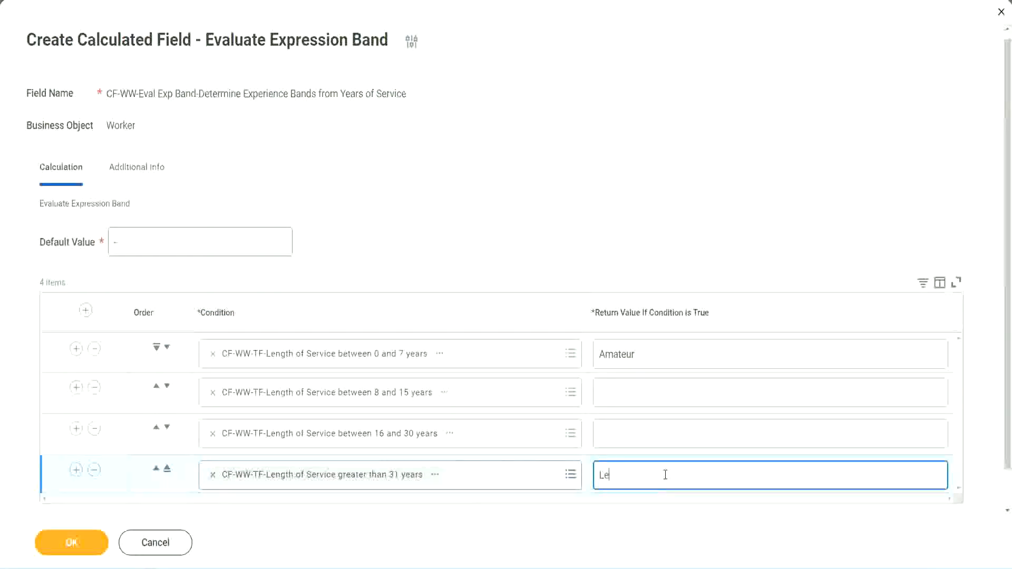
type("gend")
left_click(621, 432)
type("S")
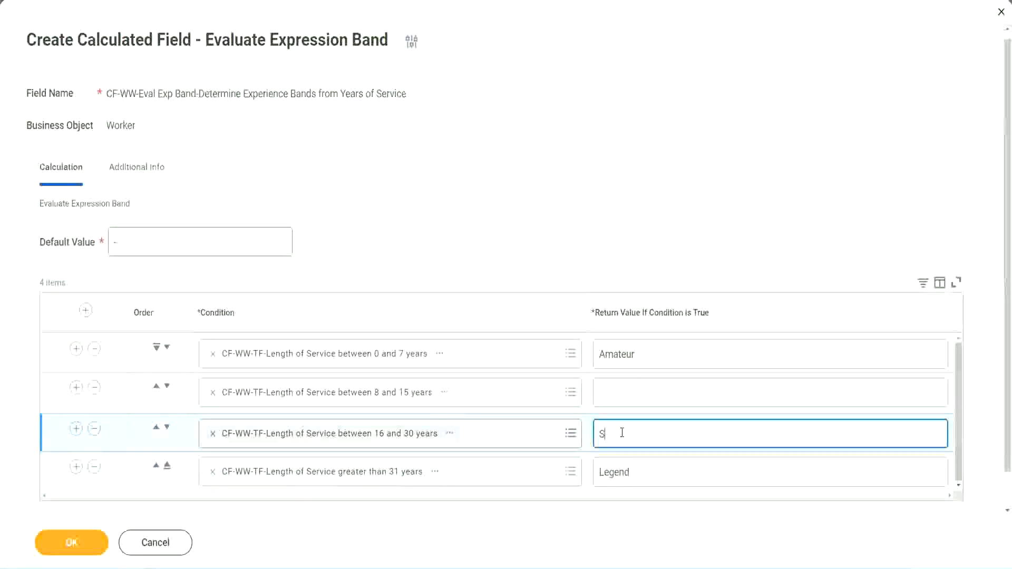
type("enior")
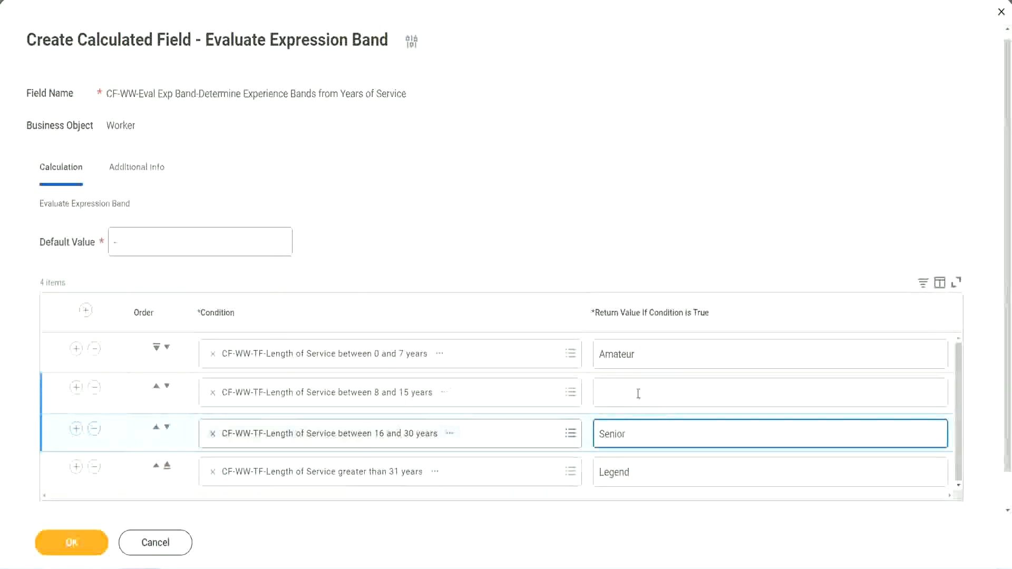
left_click(638, 393)
type("Ex")
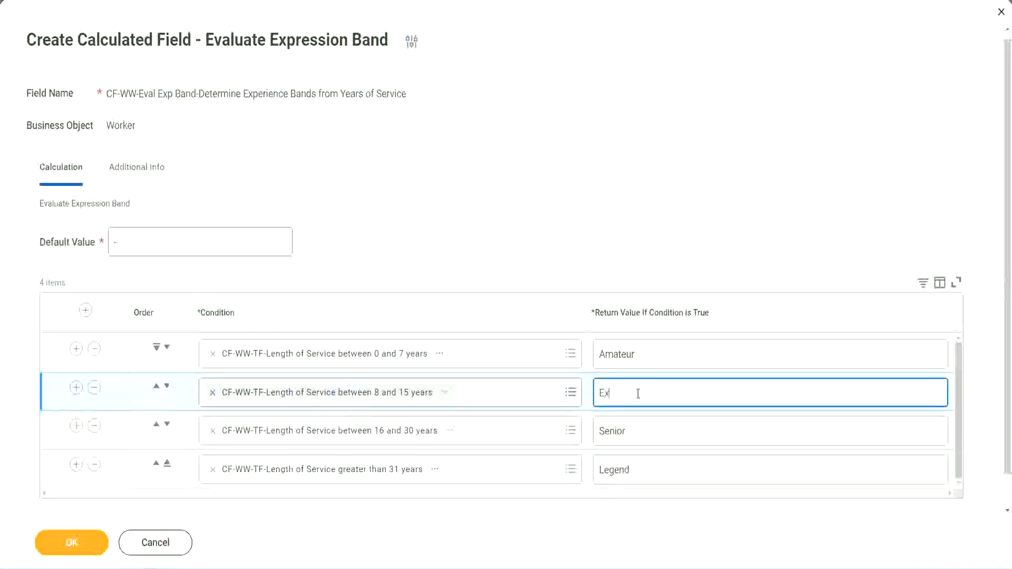
type("perienced")
left_click(89, 547)
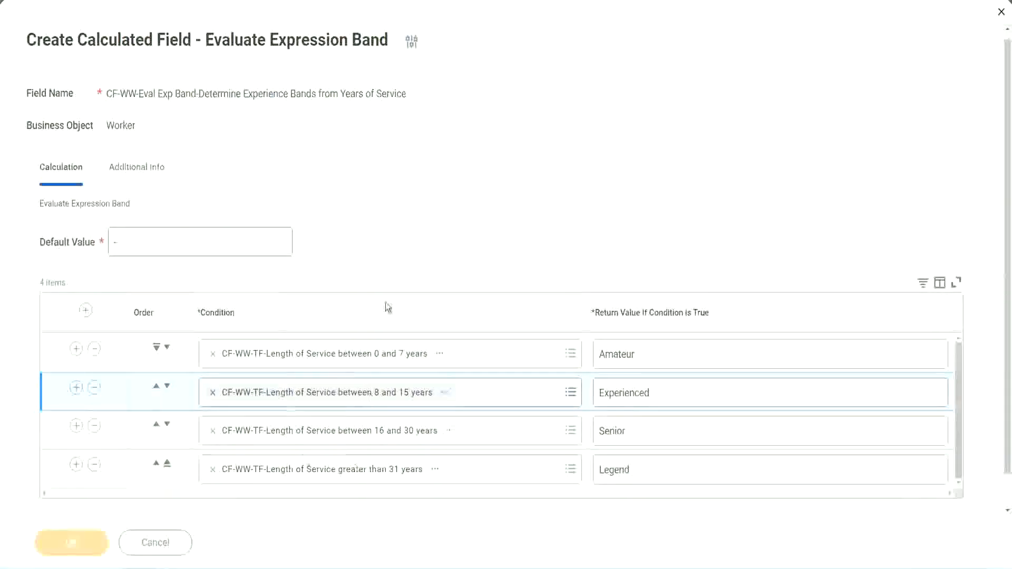
Step: Review the return value of each condition in the saved calculated field and copy the field's name
scroll(346, 321, "down", 2)
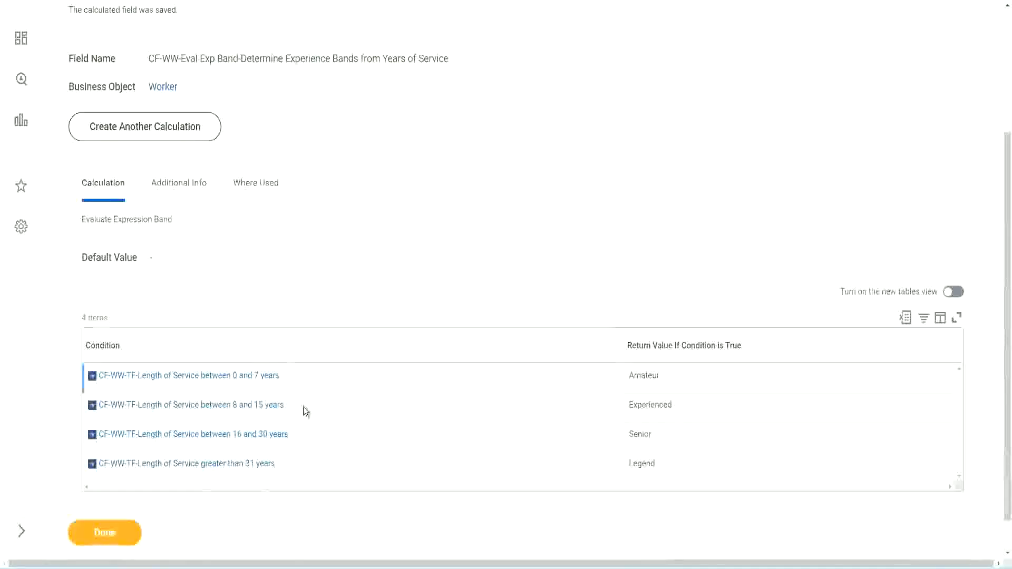
double_click(643, 375)
double_click(644, 405)
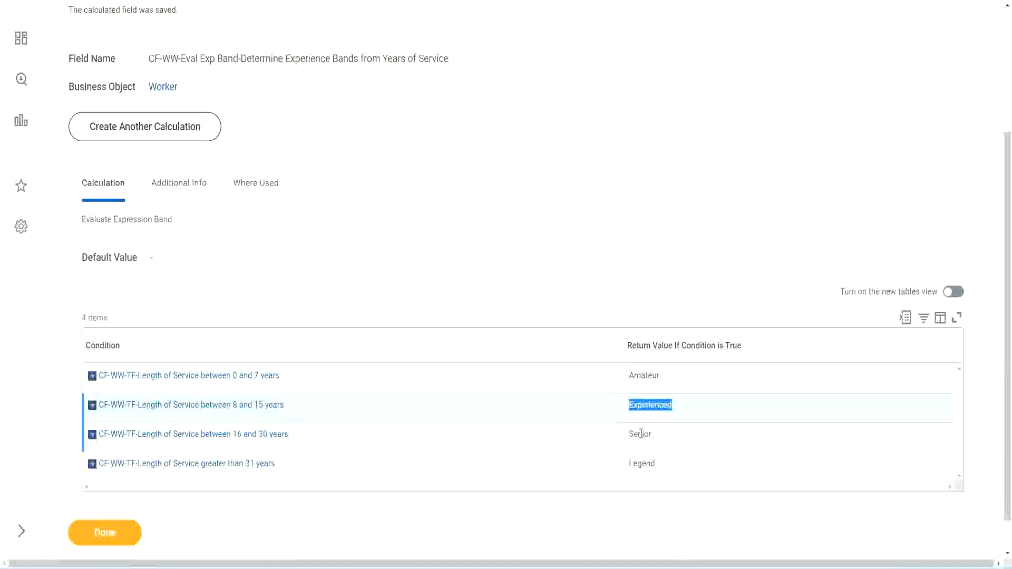
double_click(640, 434)
left_click(641, 463)
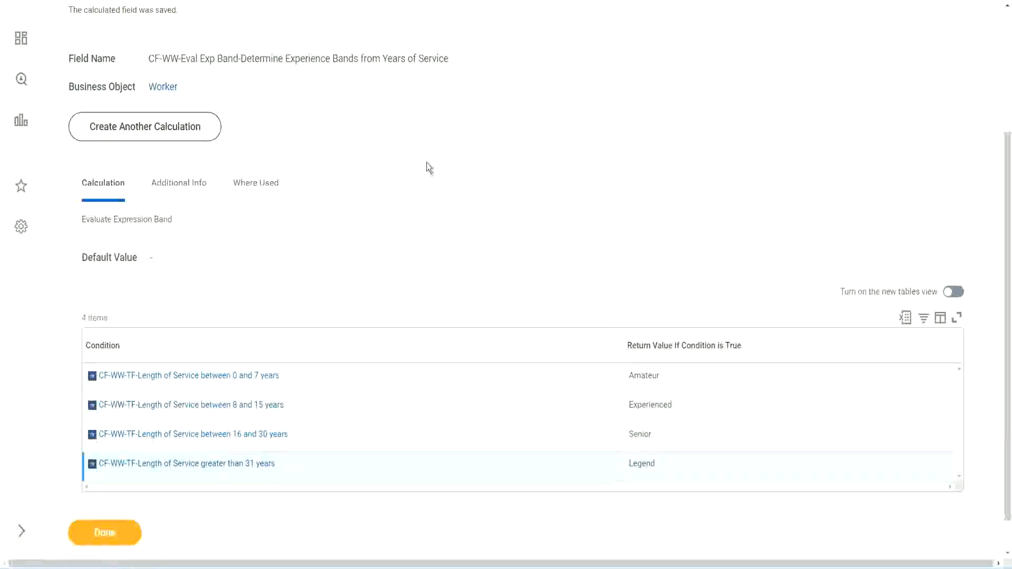
scroll(425, 163, "up", 4)
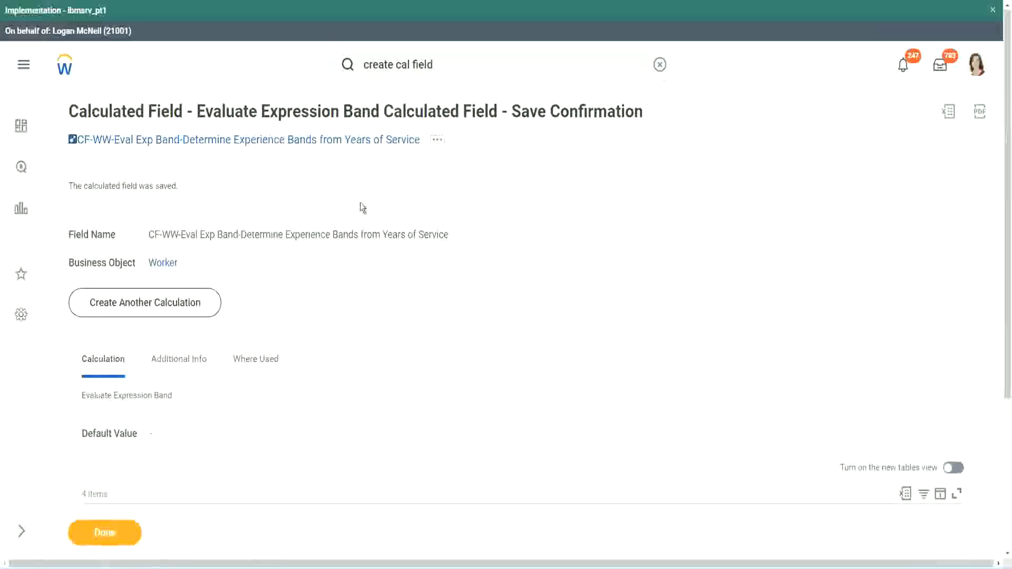
right_click(332, 167)
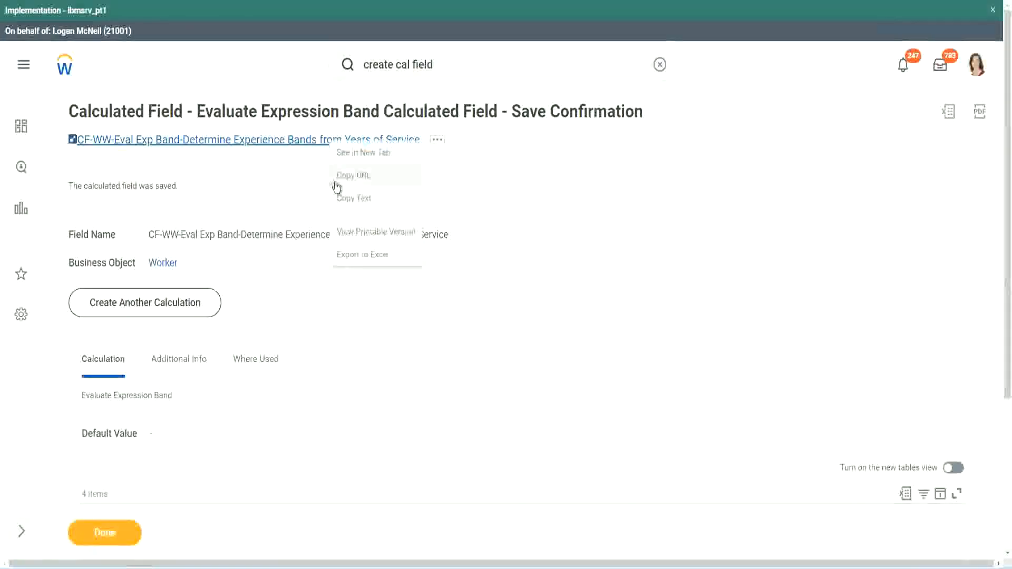
left_click(350, 199)
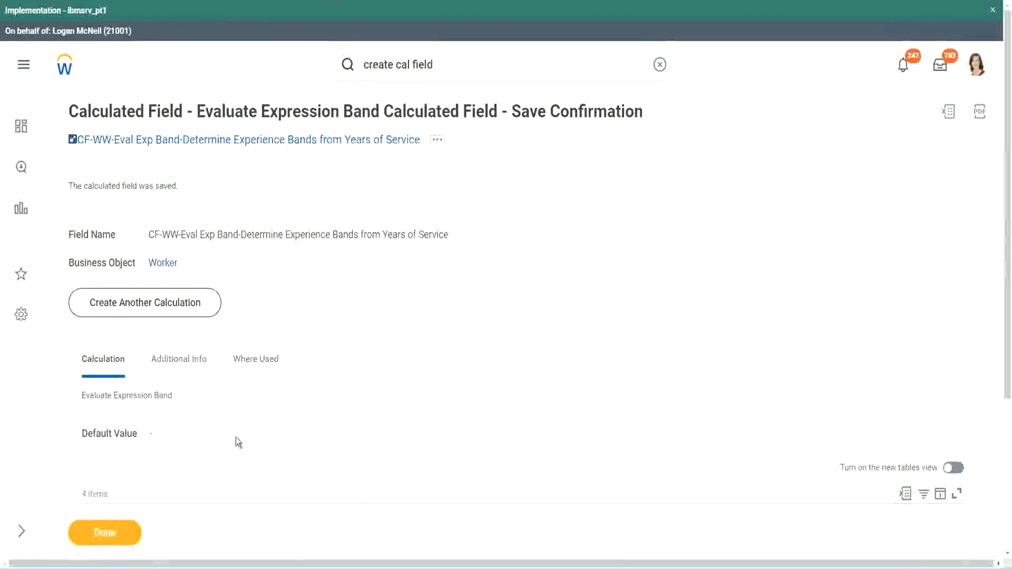
Step: Examine the saved band field's full definition and the Calculated Fields - Functions slide
scroll(337, 413, "down", 3)
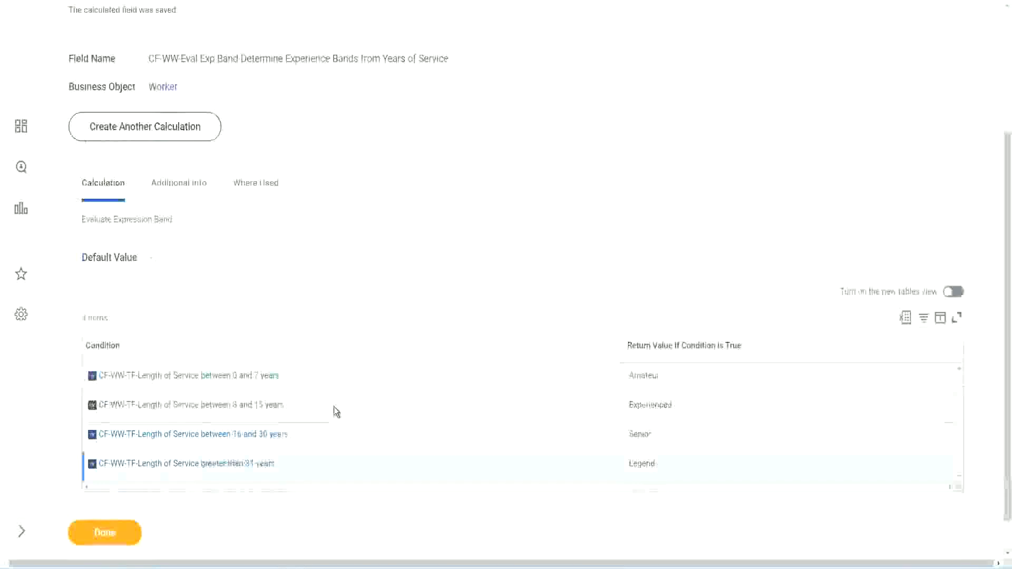
scroll(333, 406, "down", 1)
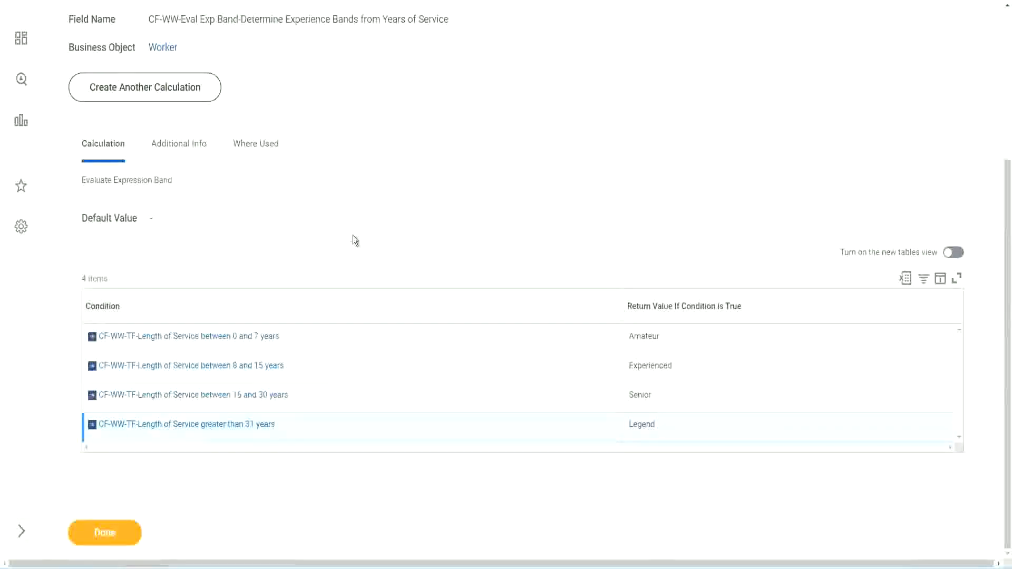
scroll(353, 237, "up", 2)
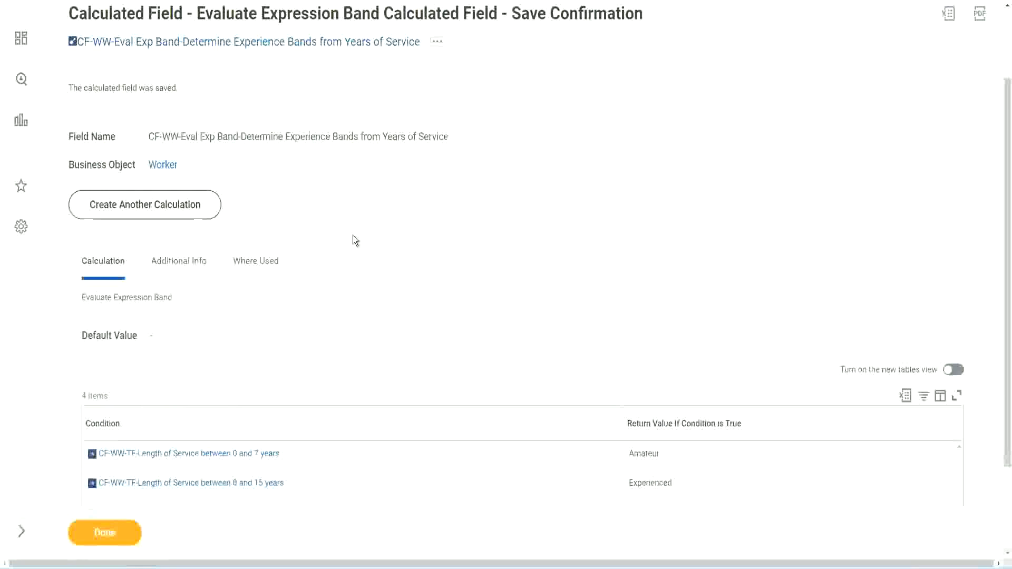
scroll(352, 235, "down", 2)
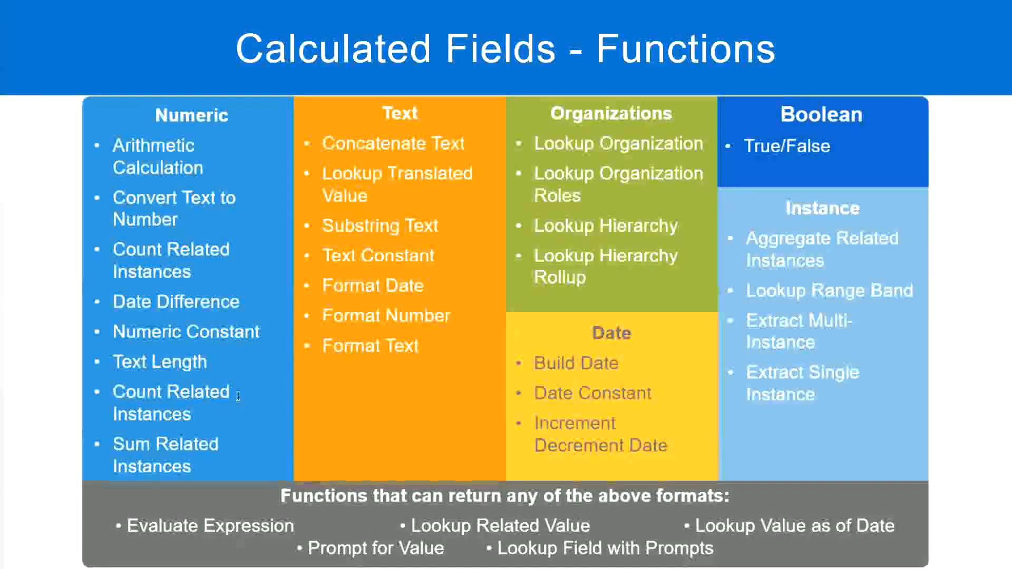
key("alt+Tab")
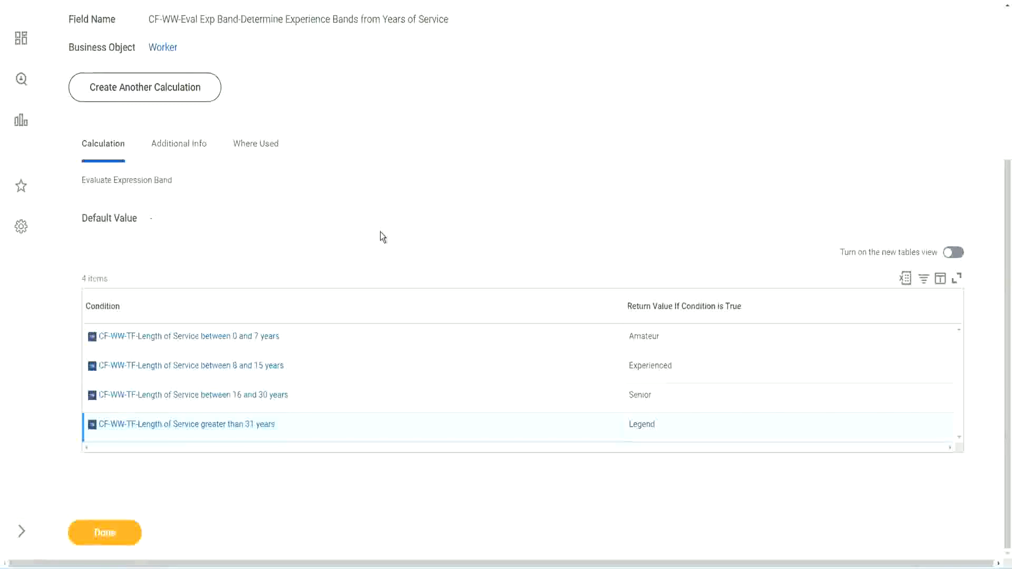
scroll(381, 233, "up", 1)
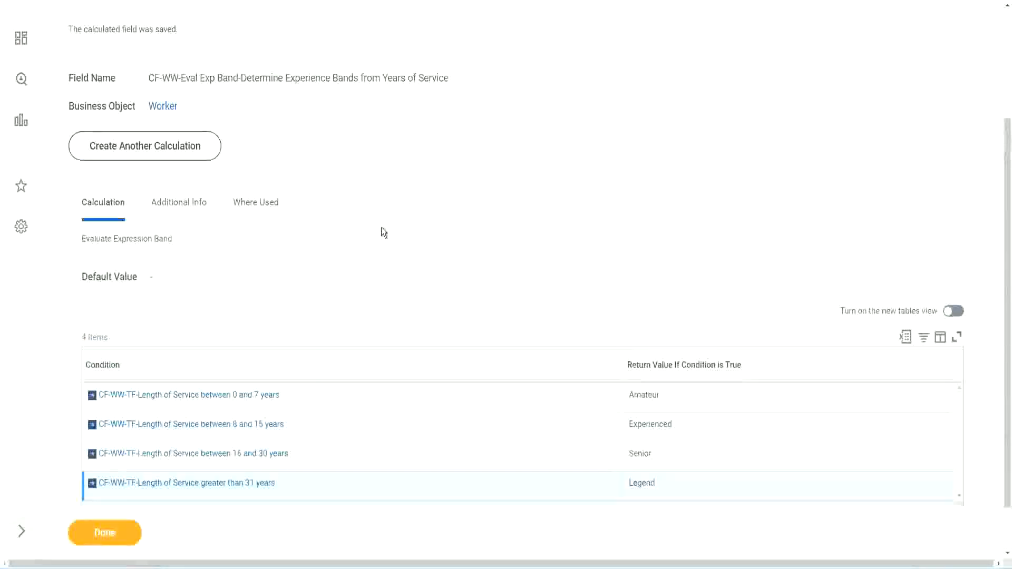
scroll(381, 233, "up", 3)
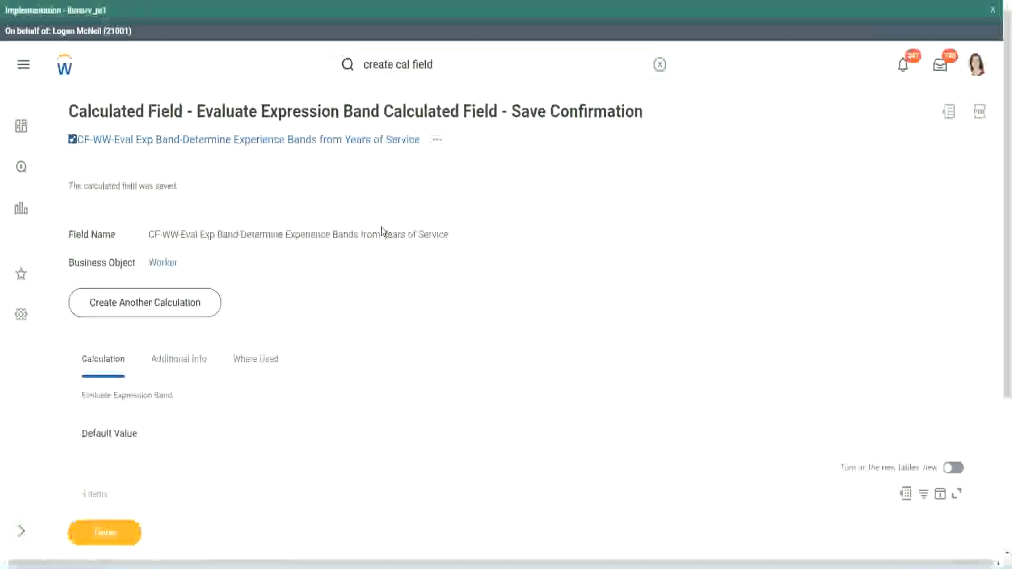
scroll(380, 229, "down", 4)
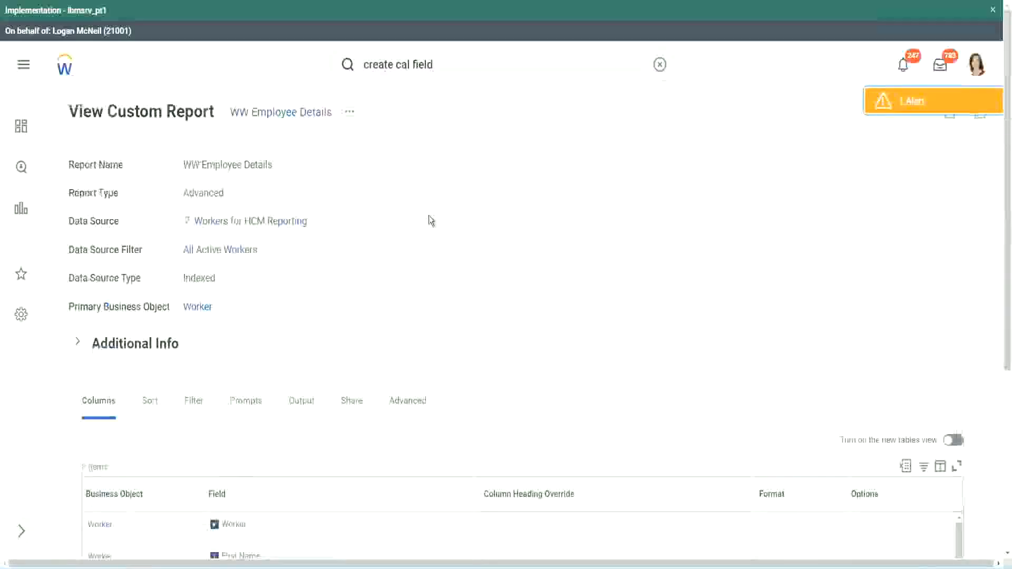
Step: Open the WW Employee Details custom report for editing
left_click(349, 112)
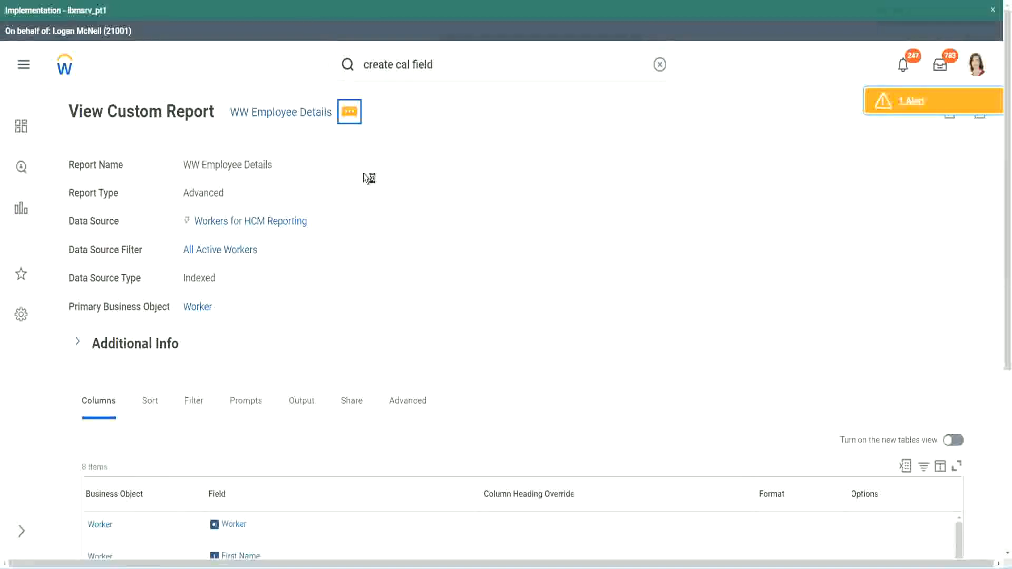
mouse_move(406, 176)
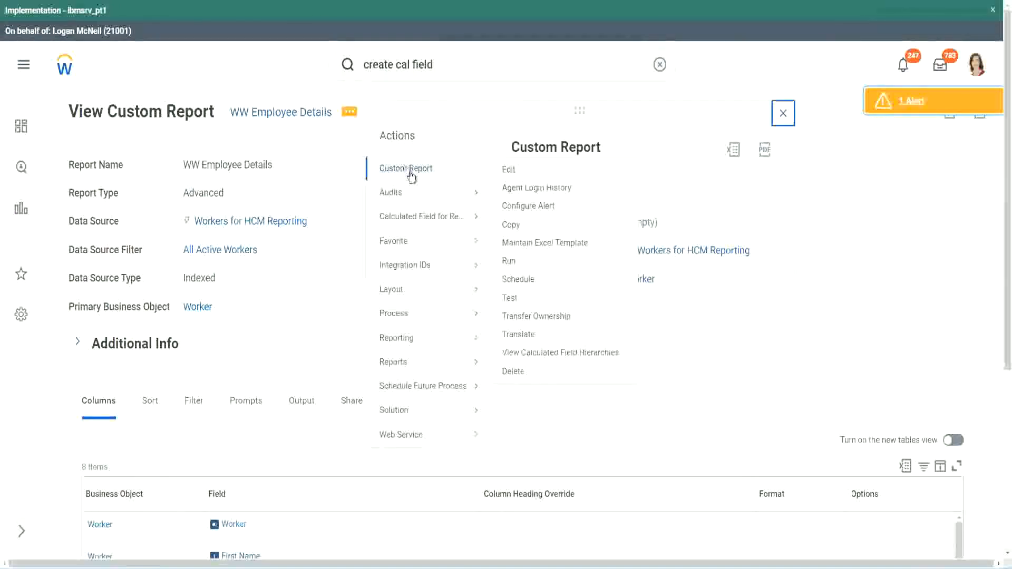
left_click(509, 170)
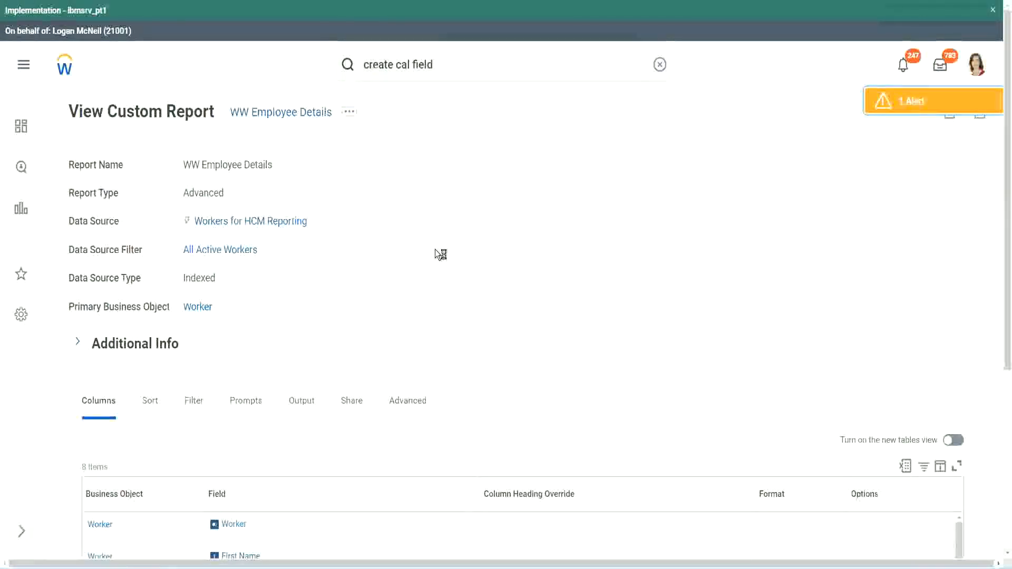
scroll(435, 249, "down", 1)
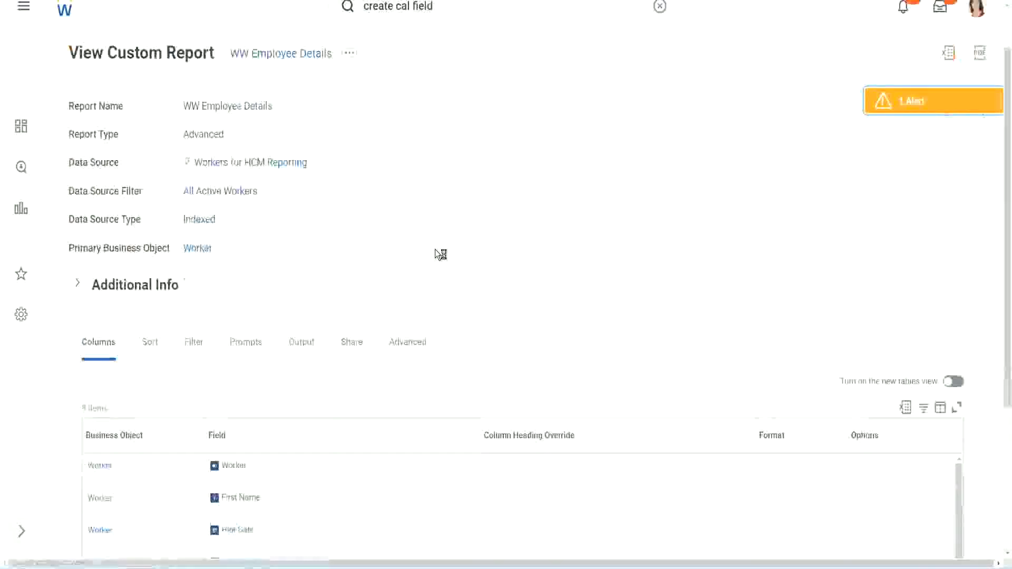
scroll(434, 249, "down", 4)
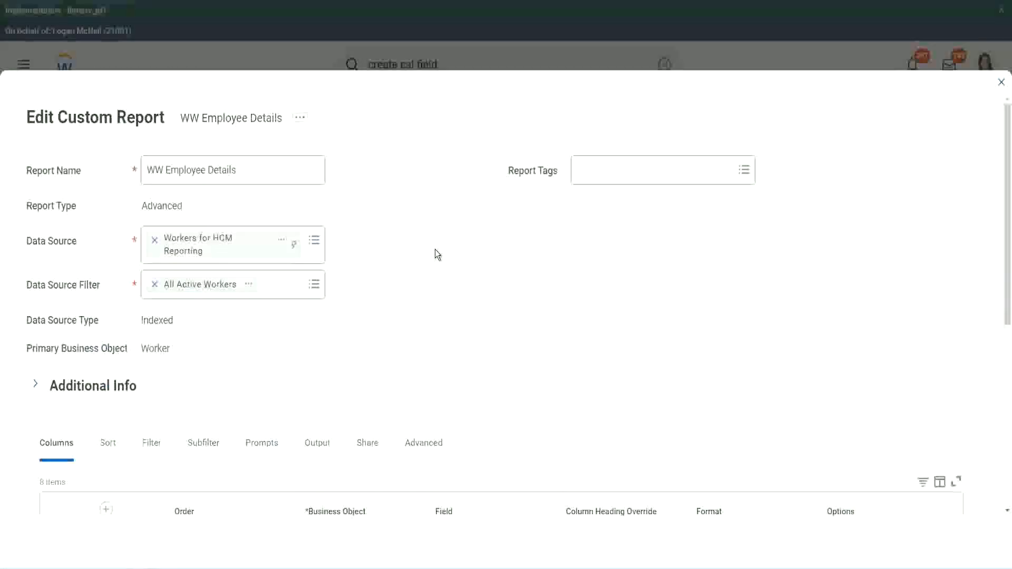
Step: Add a blank Worker column row below the report's Experience Bands row
scroll(434, 249, "down", 8)
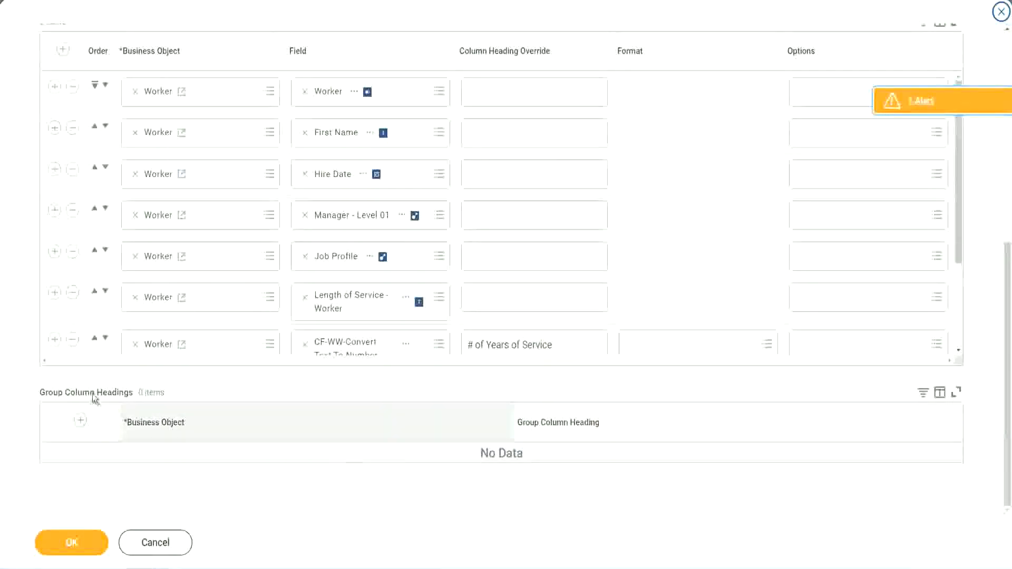
scroll(212, 258, "down", 3)
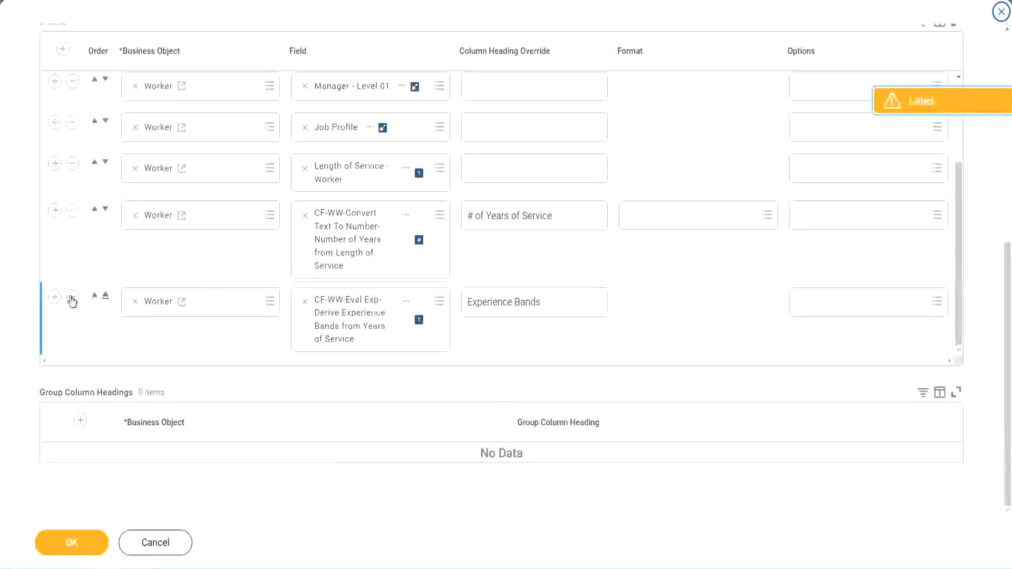
left_click(54, 296)
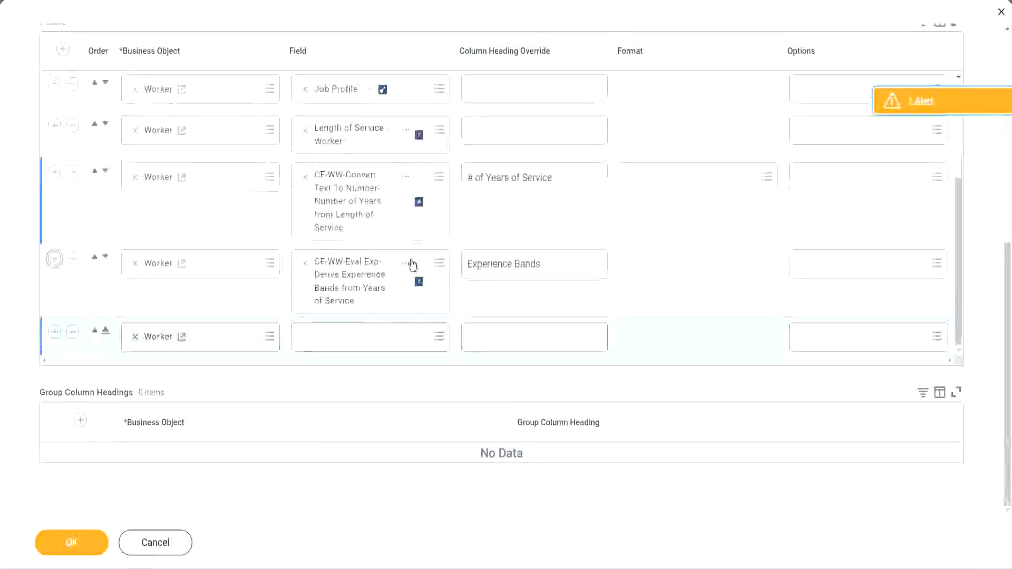
Step: Search for "CF-WW-Eval Exp Band" and set the new row's Field to CF-WW-Eval Exp Band-Determine Experience Bands from Years of Service
right_click(352, 285)
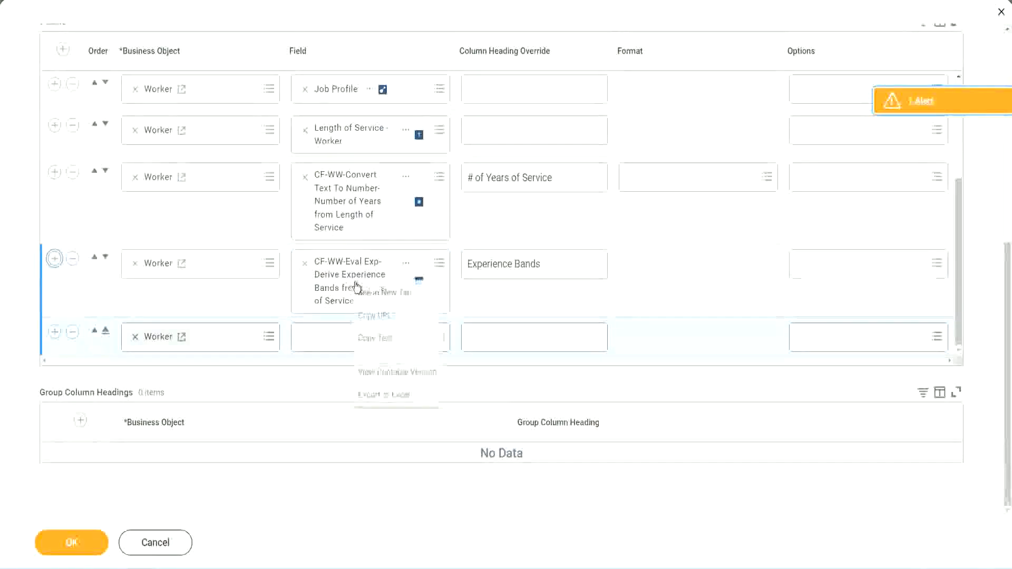
left_click(380, 340)
left_click(378, 341)
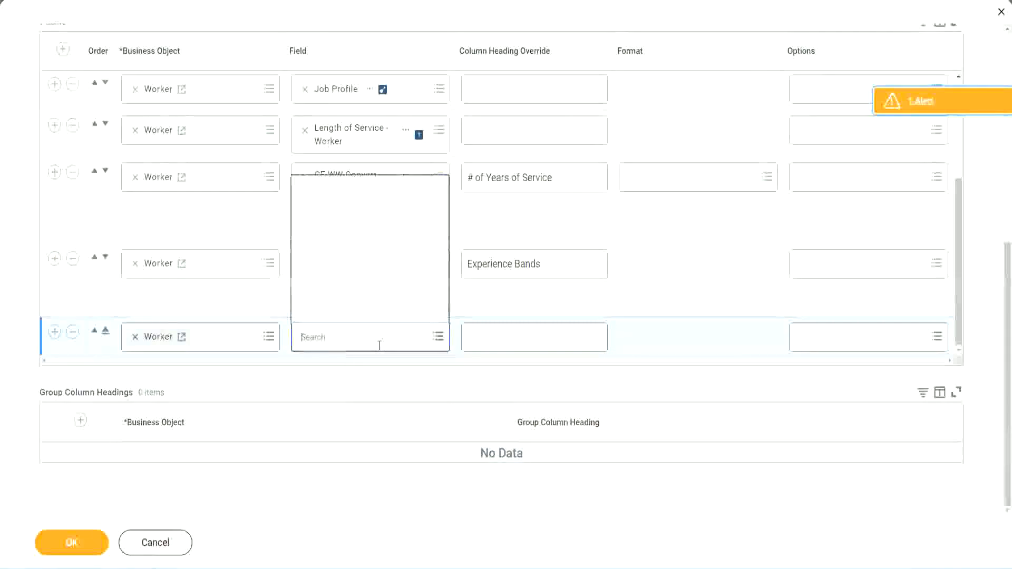
key("ctrl+v")
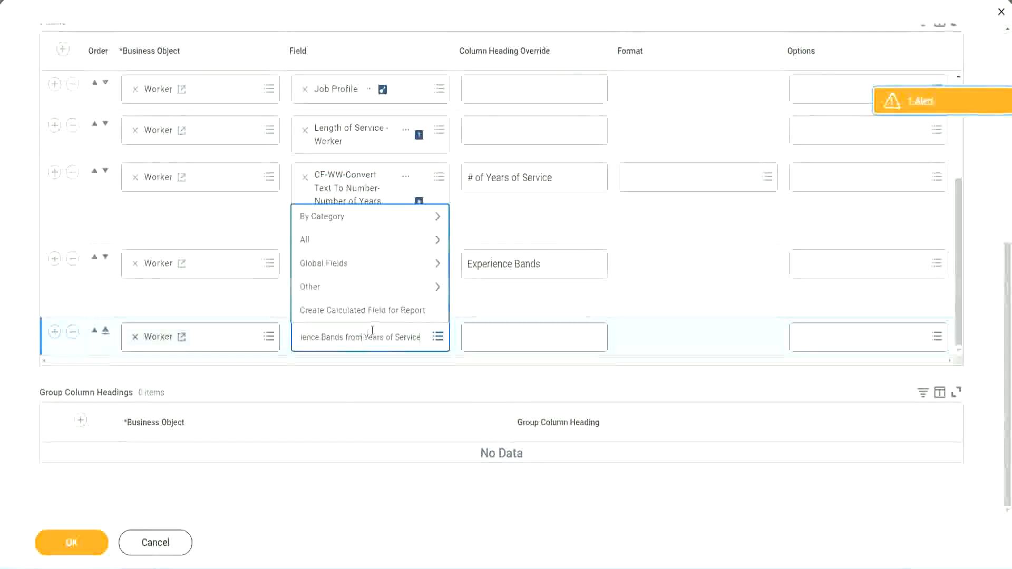
key("ctrl+a")
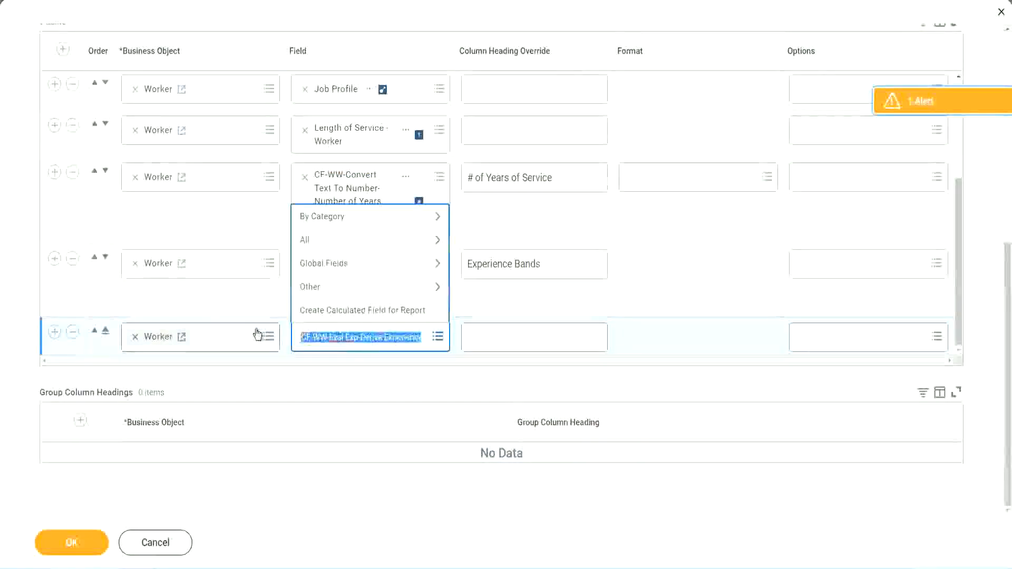
left_click(378, 346)
key("BackSpace")
type("Band")
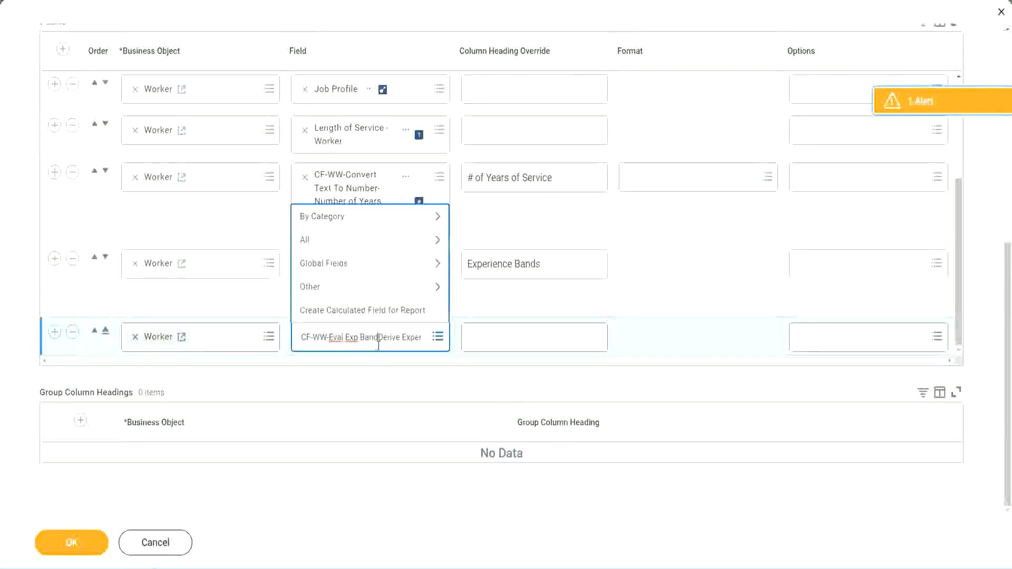
key("Delete")
key("Delete")
key("Delete")
key("Delete")
key("Delete")
key("Delete")
key("Delete")
key("Delete")
key("Delete")
key("Delete")
key("Delete")
key("Delete")
key("Delete")
key("Delete")
key("Delete")
key("Delete")
key("Delete")
key("Delete")
key("Delete")
key("Delete")
key("Return")
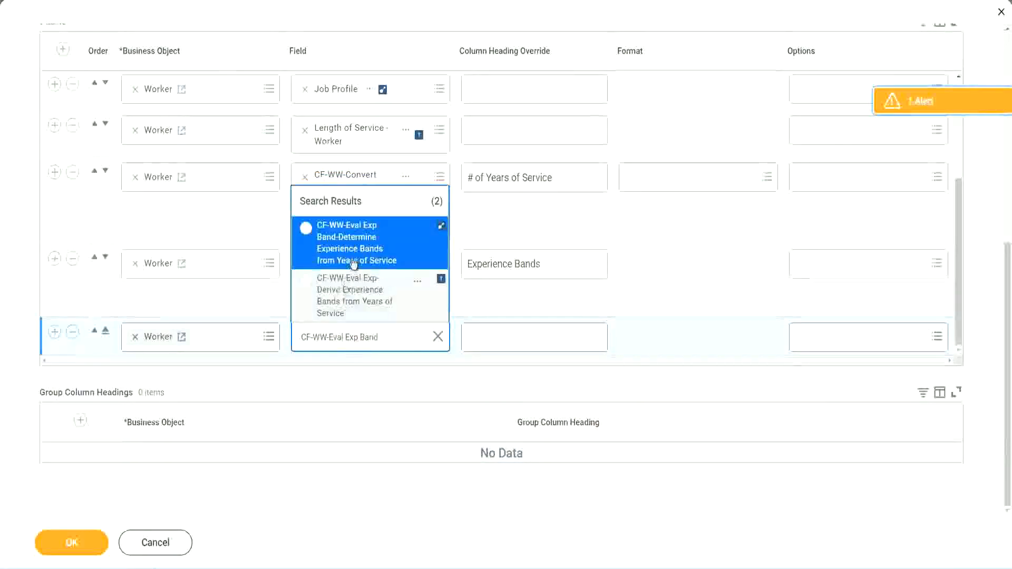
left_click(369, 249)
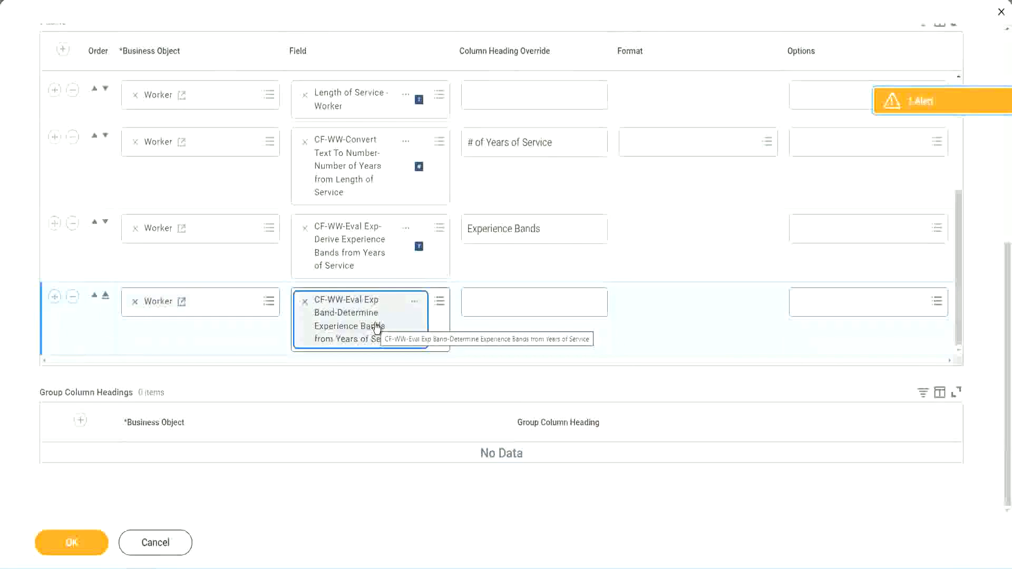
Step: Set the new row's Column Heading Override to "Experience Bands (Eval Exp Bands)" and save the report
left_click(556, 228)
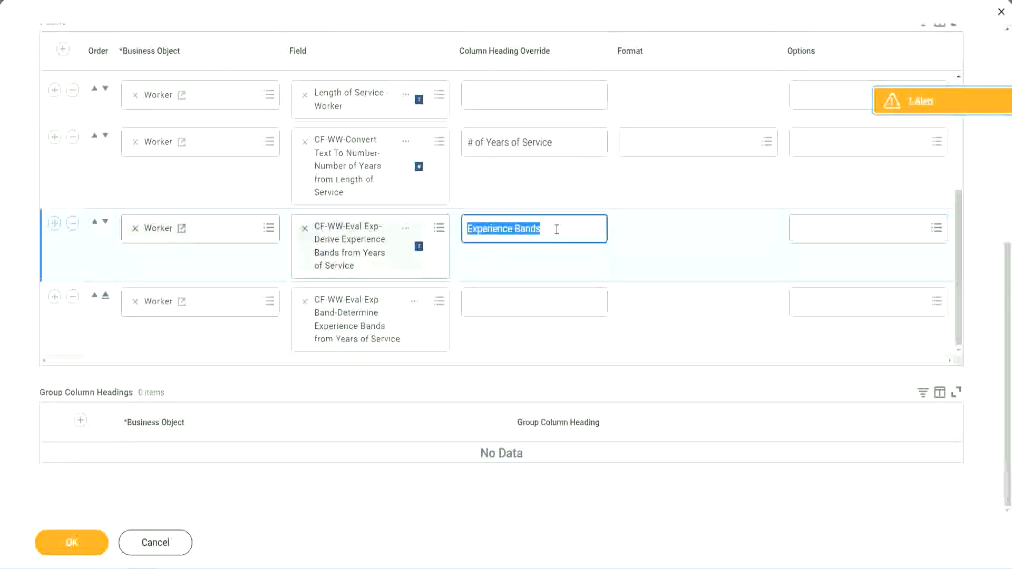
left_click(491, 301)
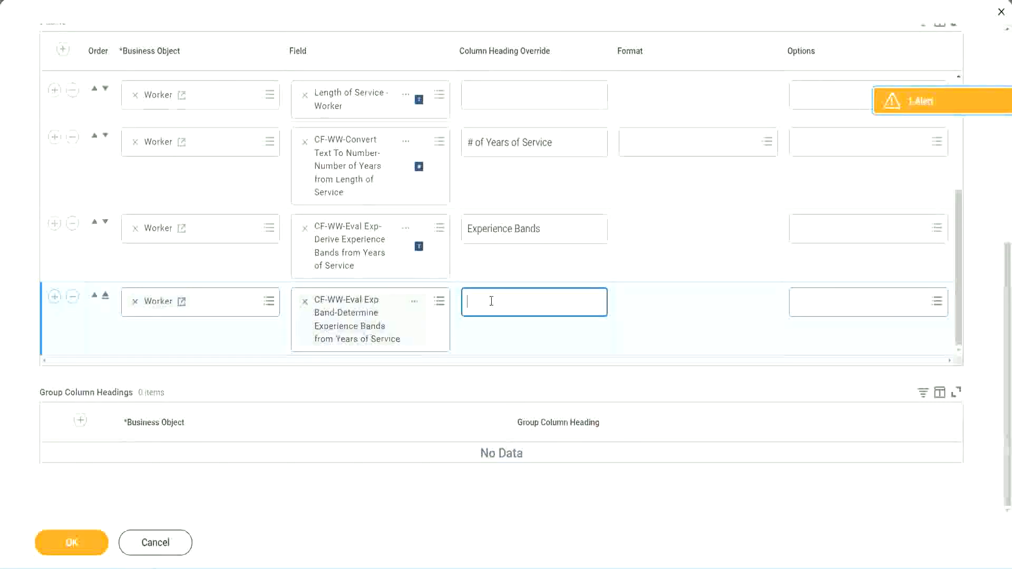
key("ctrl+v")
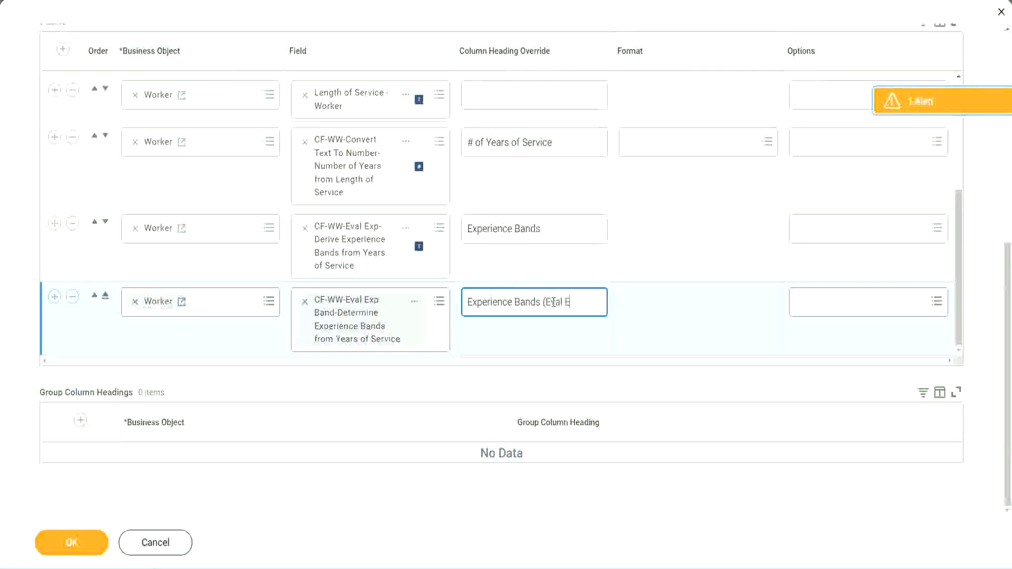
type("Bands)")
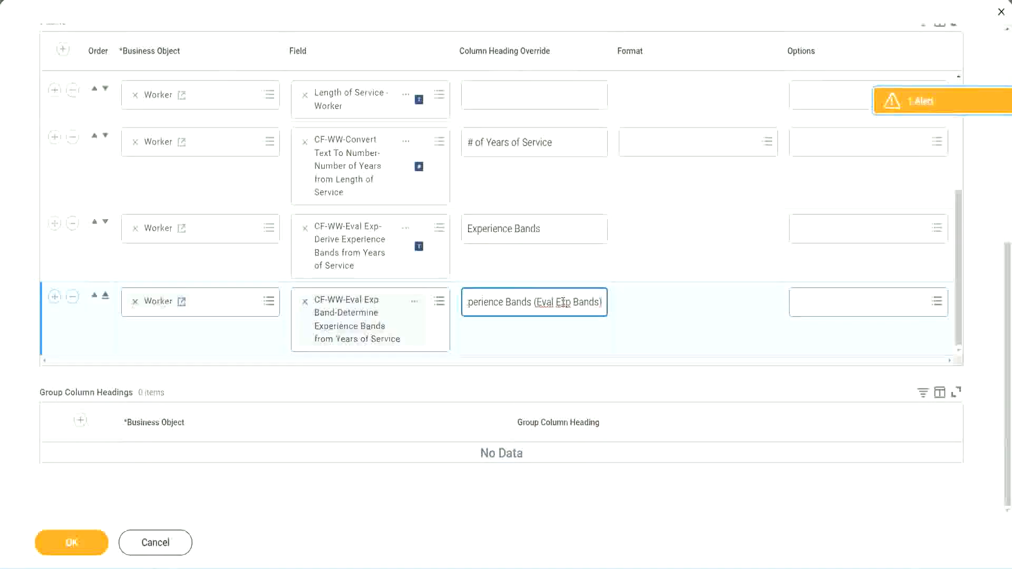
double_click(564, 302)
left_click(582, 296)
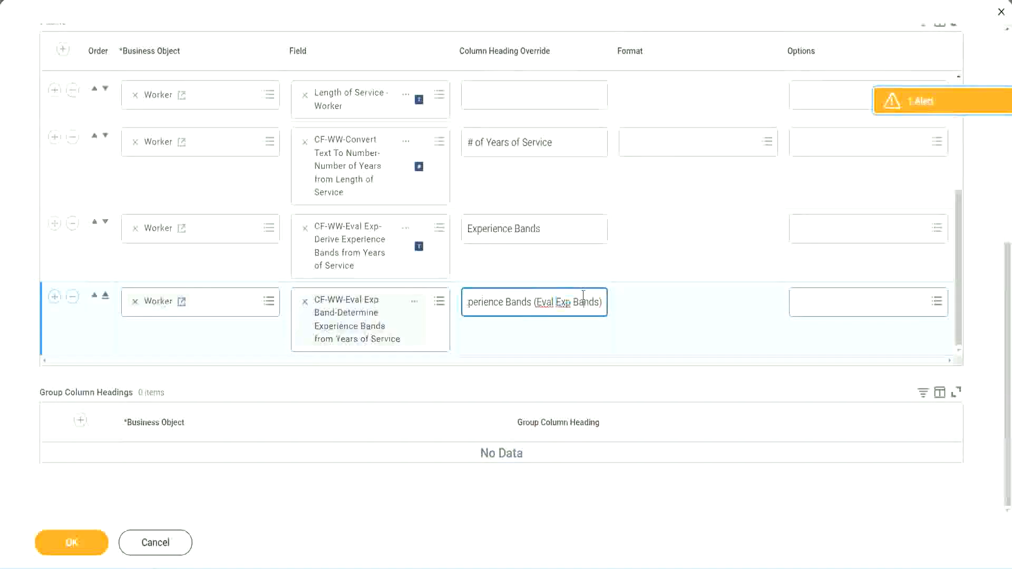
left_click(78, 546)
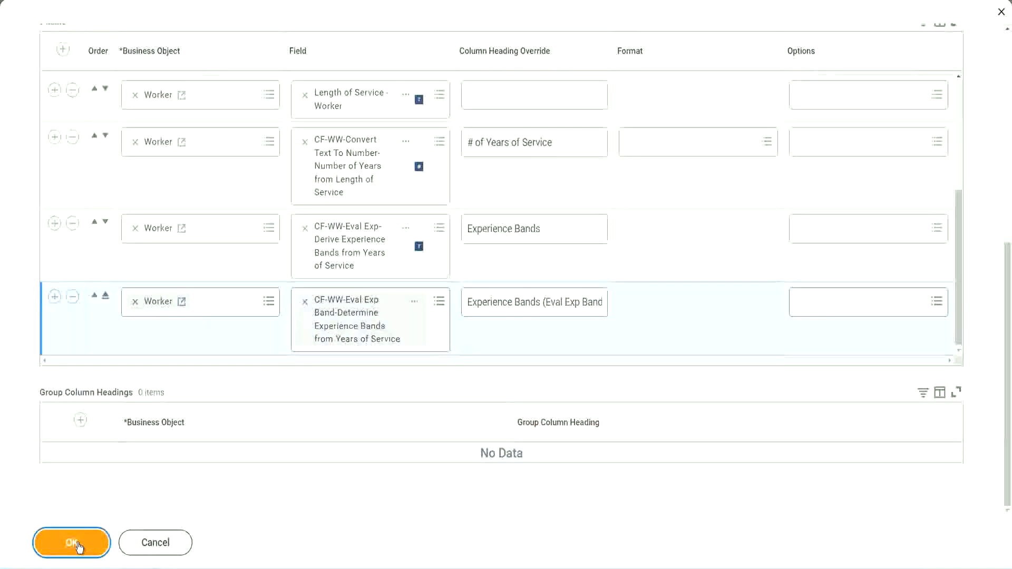